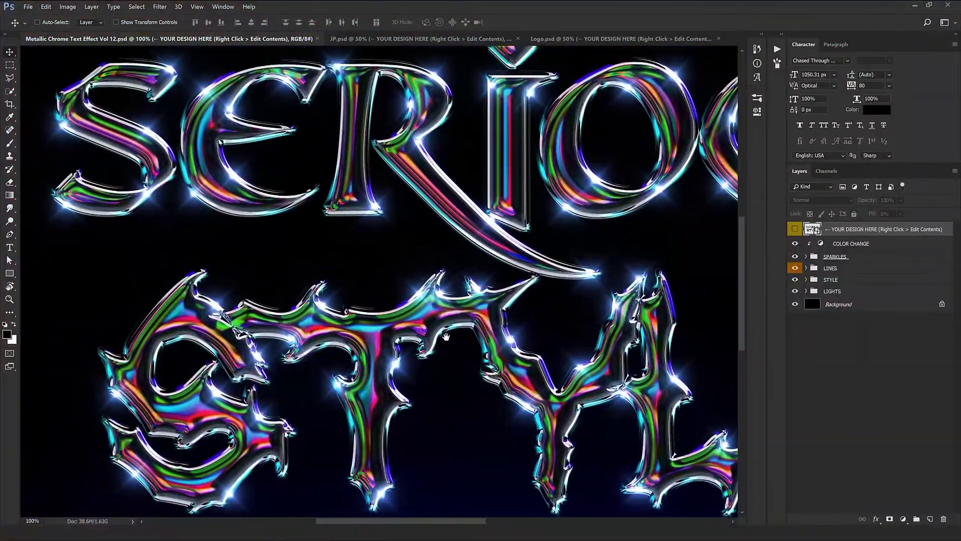
- Examine the chrome text effect up close in the Vol 12 document, JP.psd and Logo.psd
drag(721, 348, 512, 292)
drag(218, 309, 421, 305)
key(ctrl+minus)
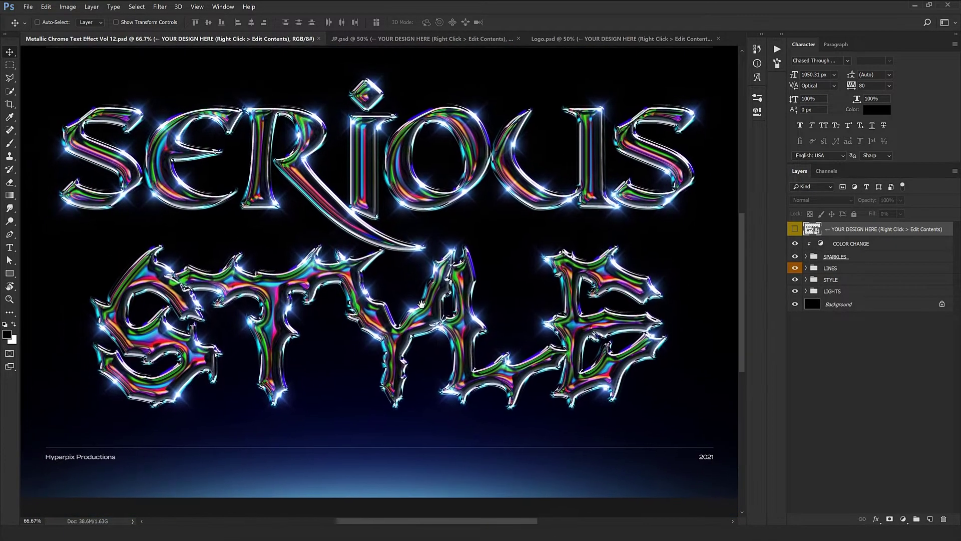
key(ctrl+minus)
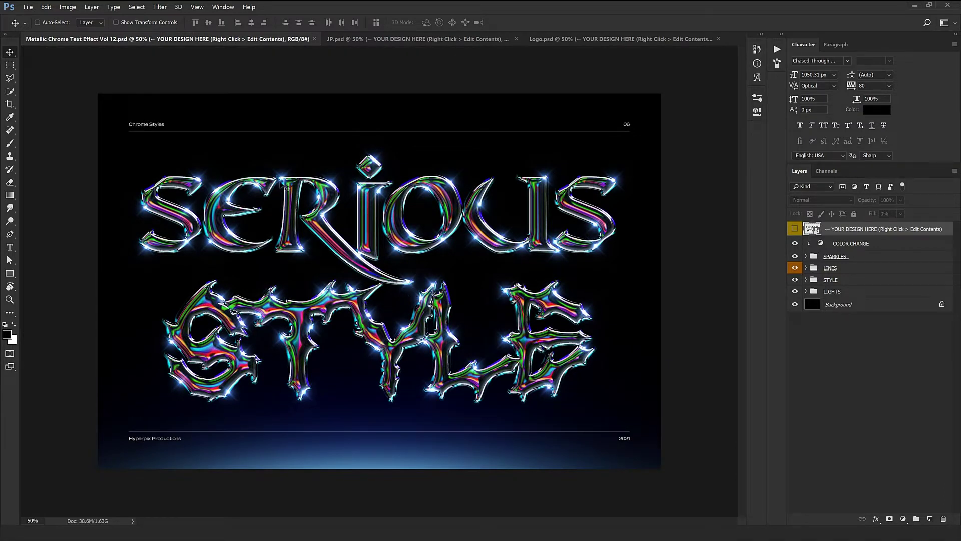
click(362, 39)
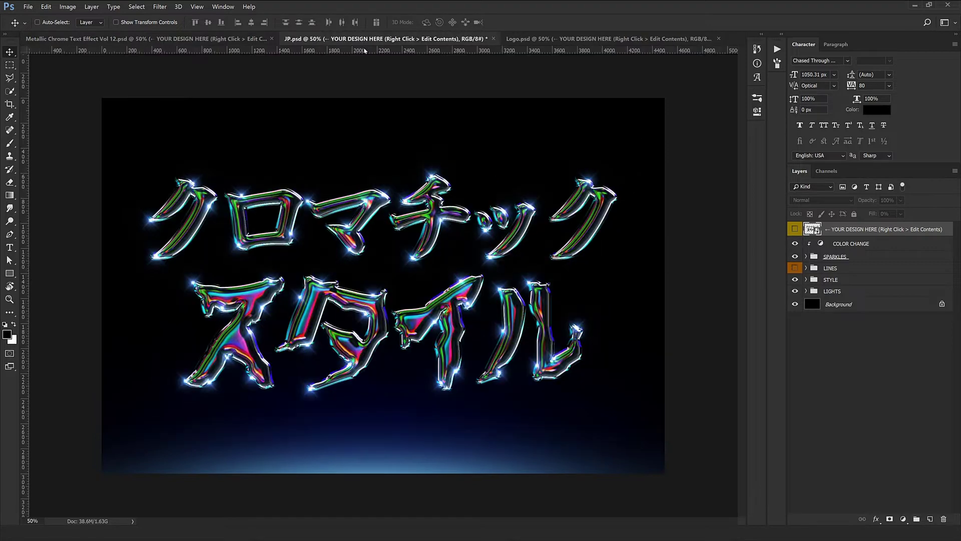
key(ctrl+r)
key(ctrl+plus)
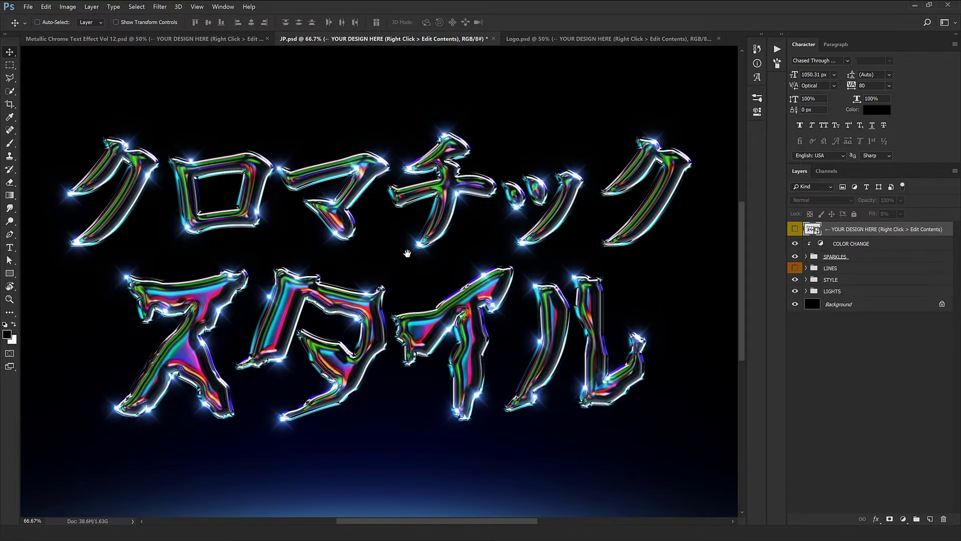
mouse_move(407, 253)
mouse_down()
mouse_move(420, 245)
mouse_move(417, 255)
mouse_up()
key(ctrl+Tab)
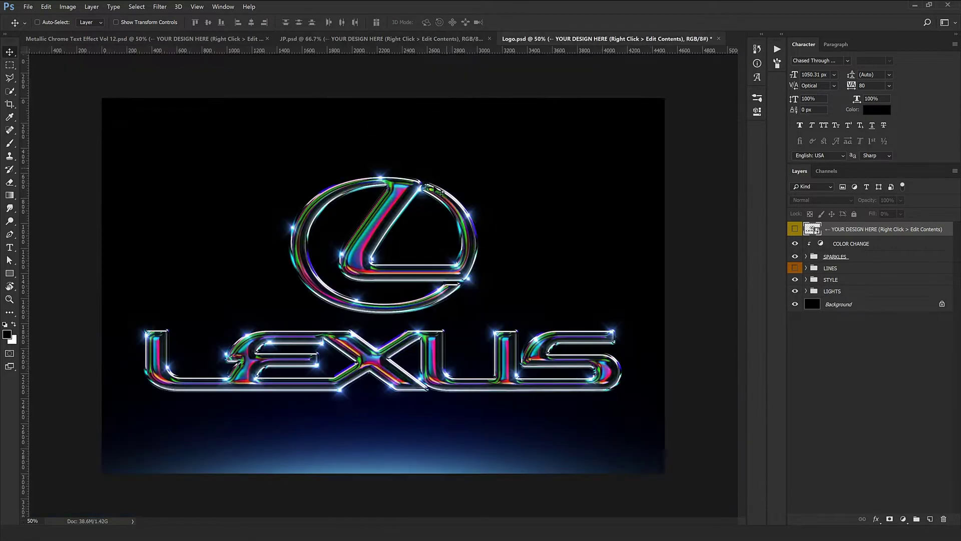
scroll(405, 253, up, 3)
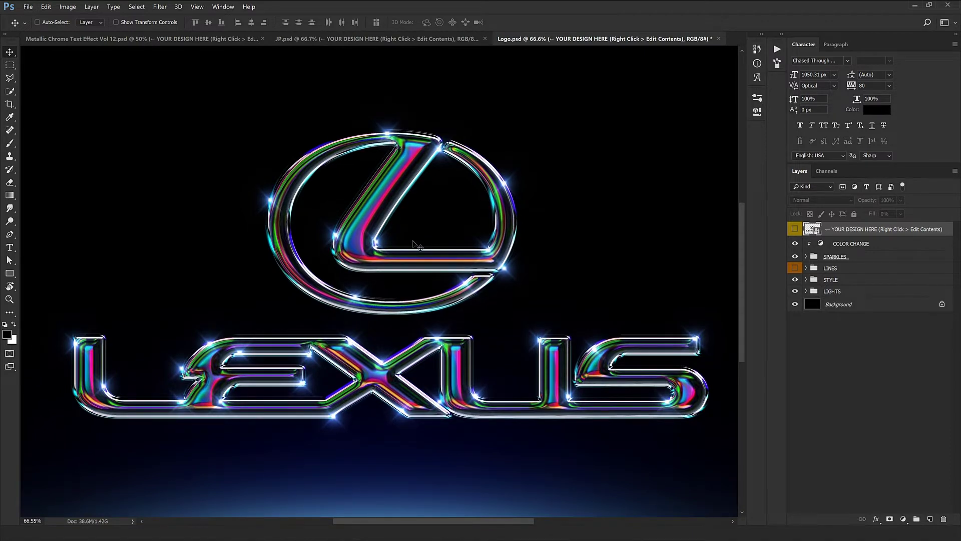
key(ctrl+Tab)
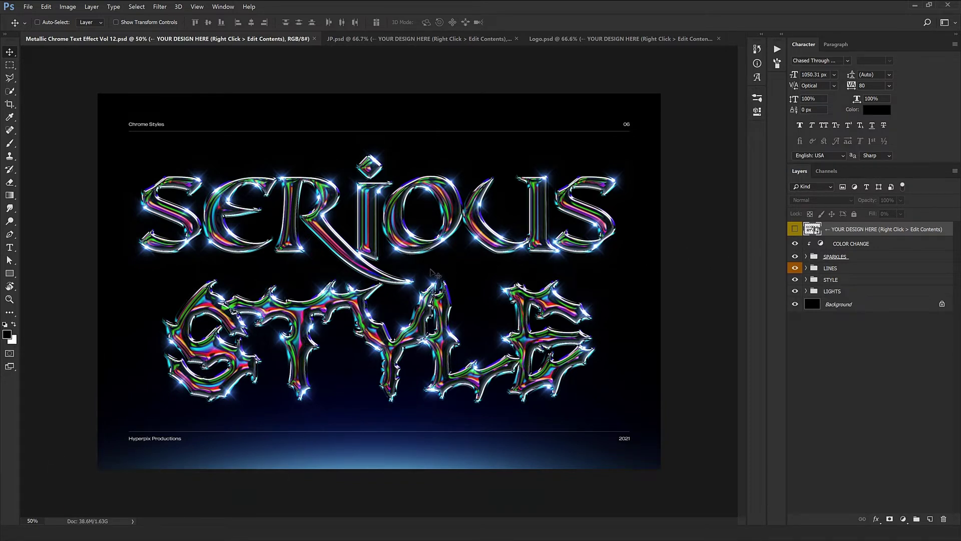
- Open the contents of the "YOUR DESIGN HERE" smart object and toggle the STYLE text layer's visibility off and on
key(ctrl+plus)
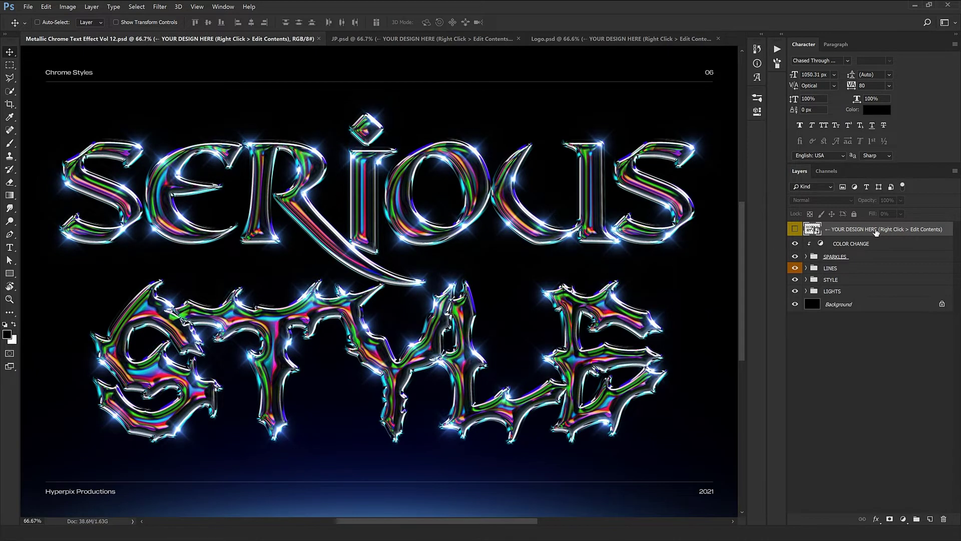
right_click(876, 232)
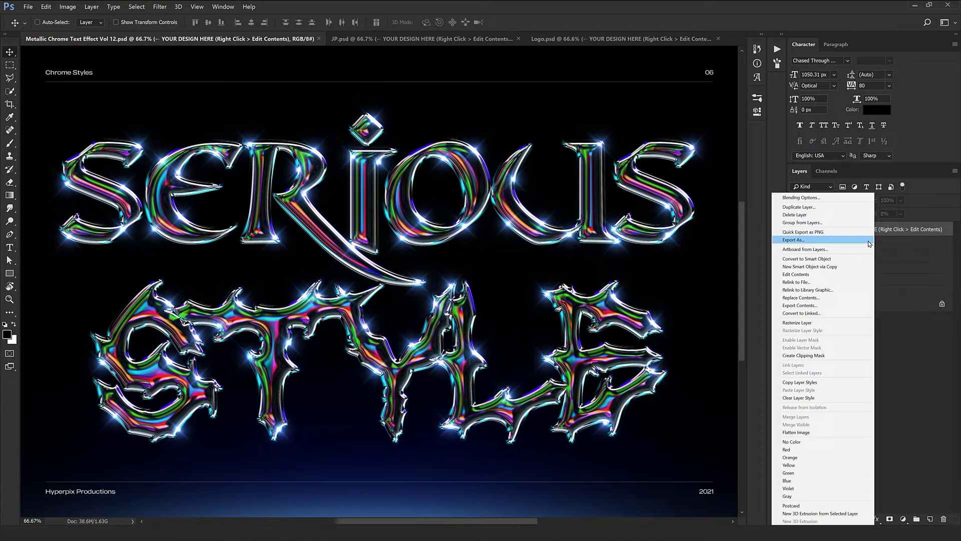
click(797, 275)
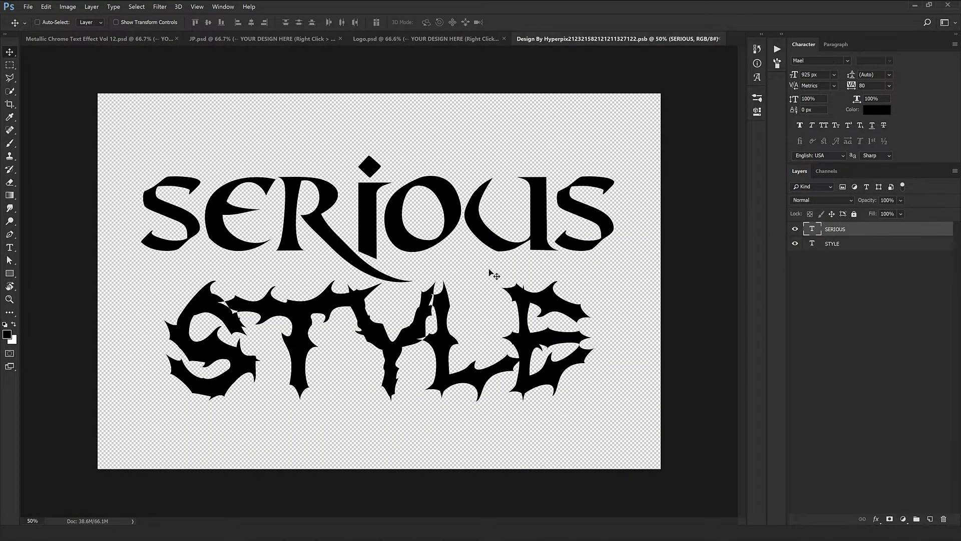
click(795, 244)
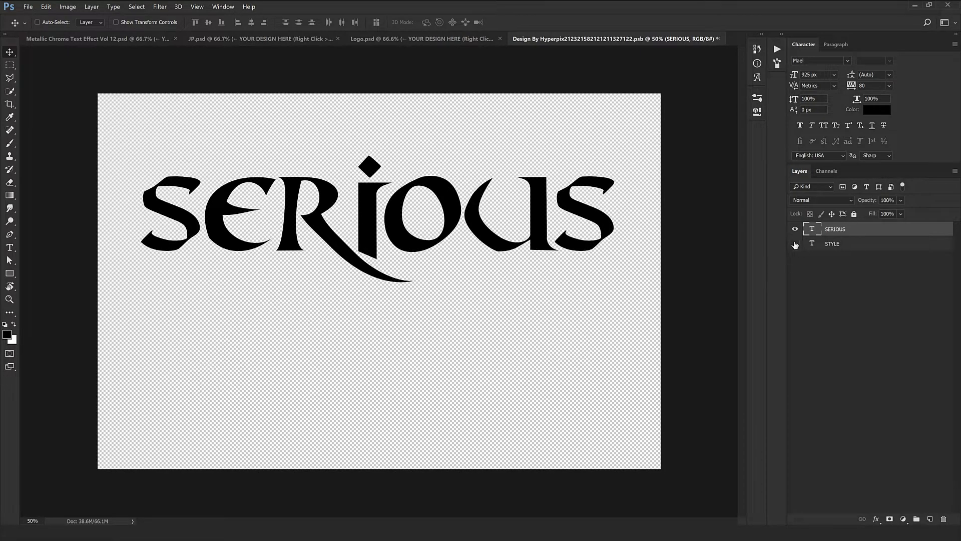
click(795, 243)
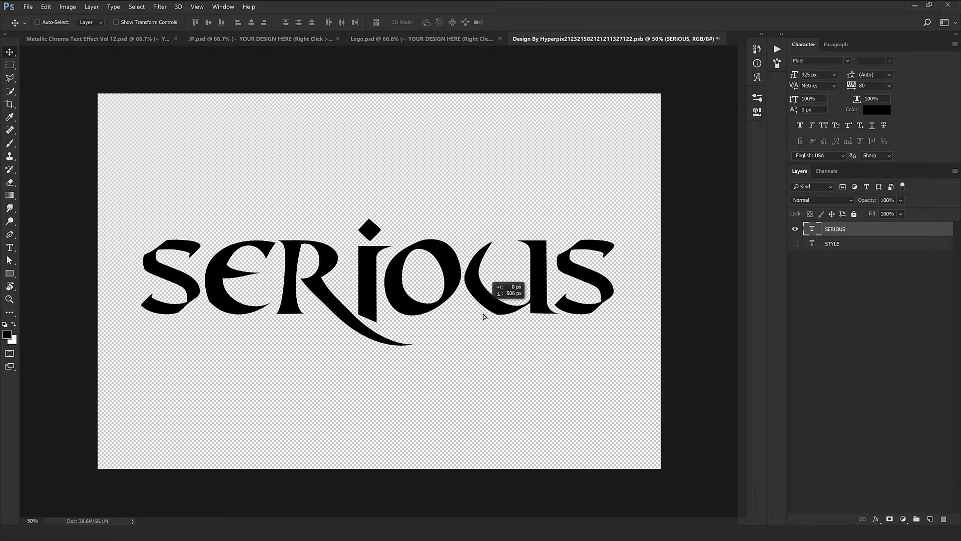
- Replace the SERIOUS text with CHROME
double_click(813, 229)
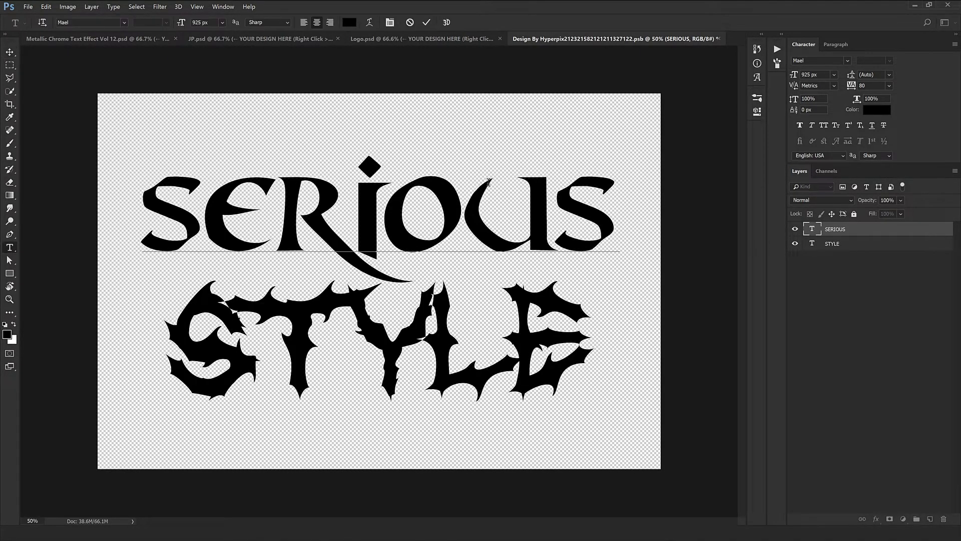
text(CHR)
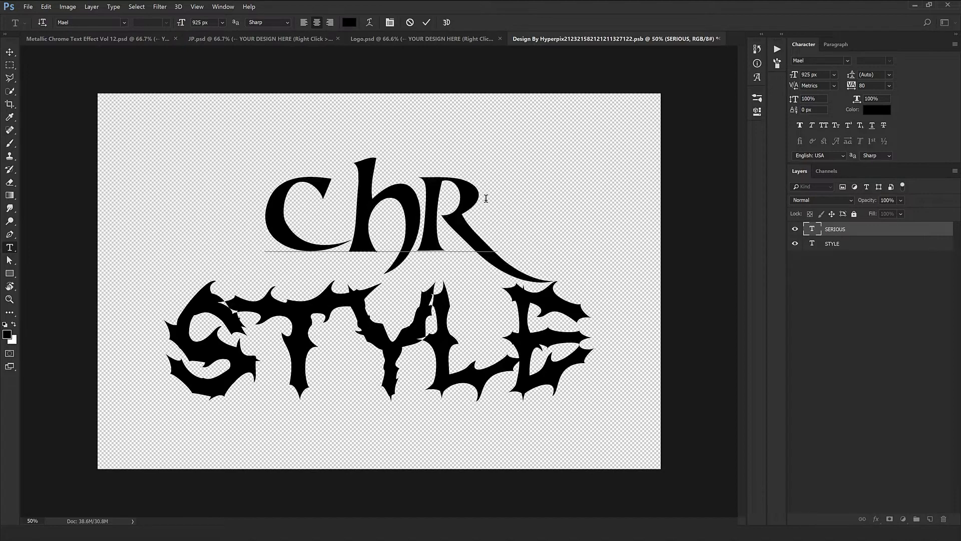
text(OME)
key(ctrl+Return)
key(v)
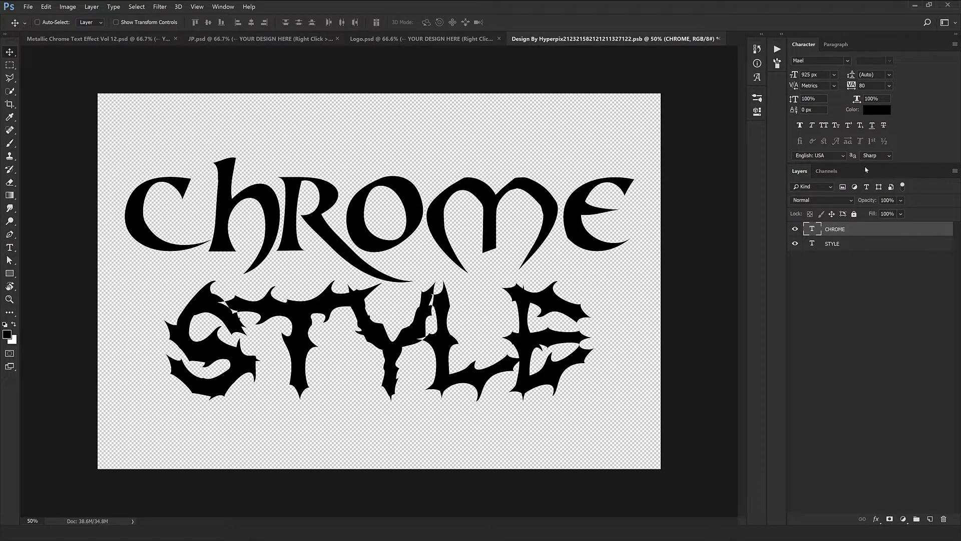
- Keep the CHROME text's tracking at 80 and set its font size to 915 px
key(Return)
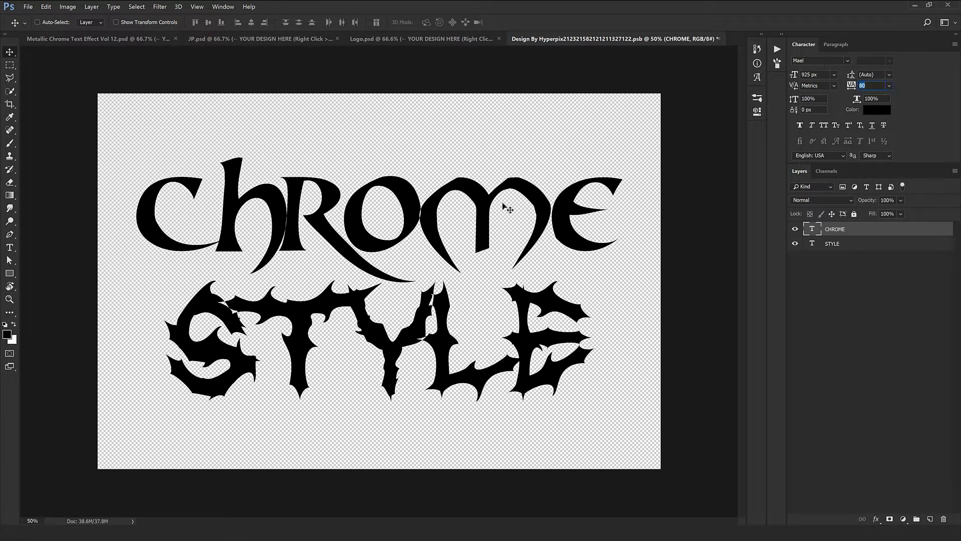
key(Return)
drag(819, 74, 734, 96)
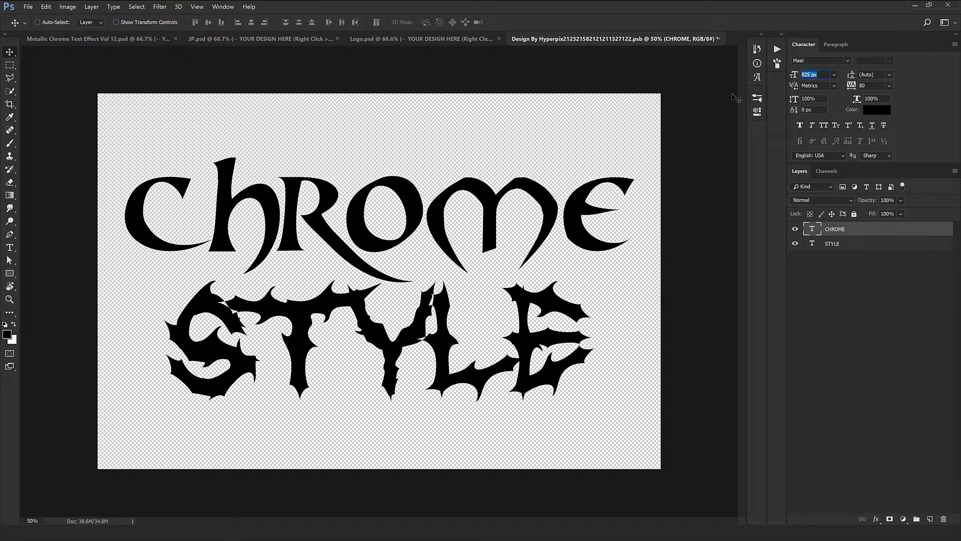
text(915)
key(Return)
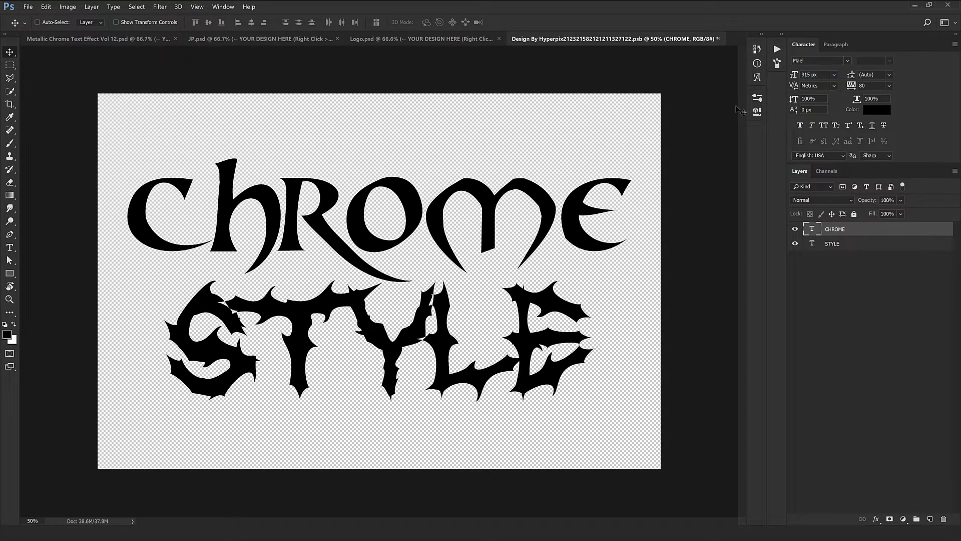
- Replace the STYLE text beneath CHROME with TYPES
double_click(822, 243)
text(TYPES)
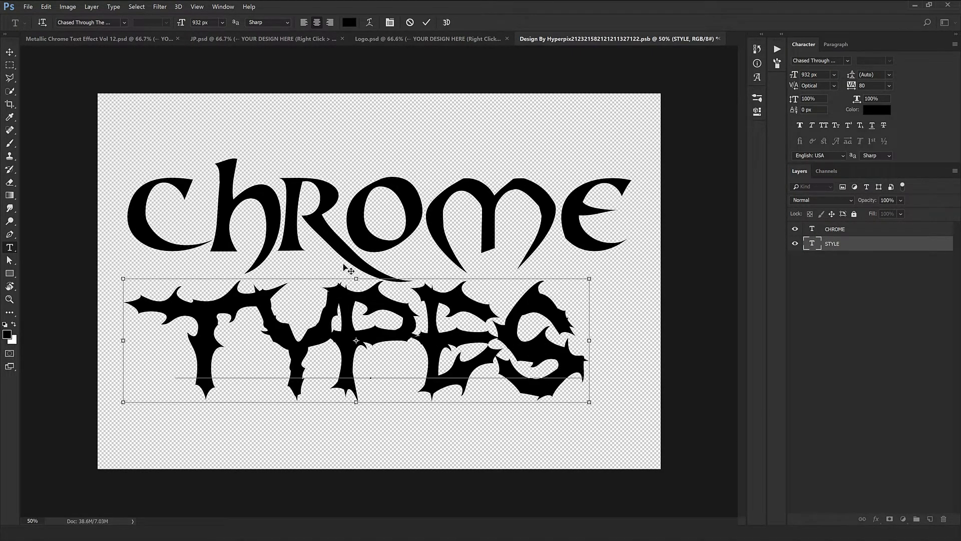
key(ctrl+a)
- Widen the tracking of the letter Y in TYPES to open the gap before the P
drag(347, 316, 301, 329)
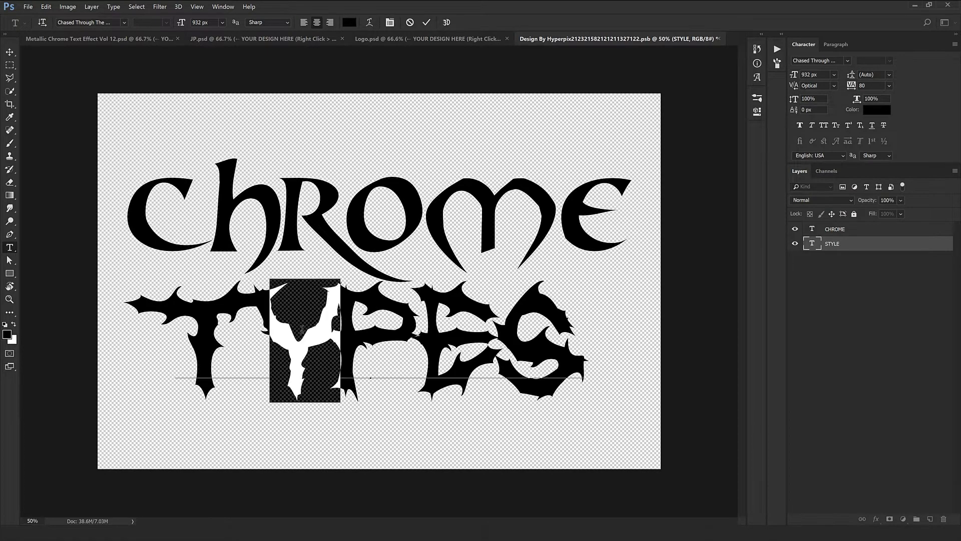
key(Up)
key(Up)
key(Up)
key(Up)
key(Up)
key(Up)
key(Up)
key(Up)
key(Up)
key(Up)
key(Up)
key(Up)
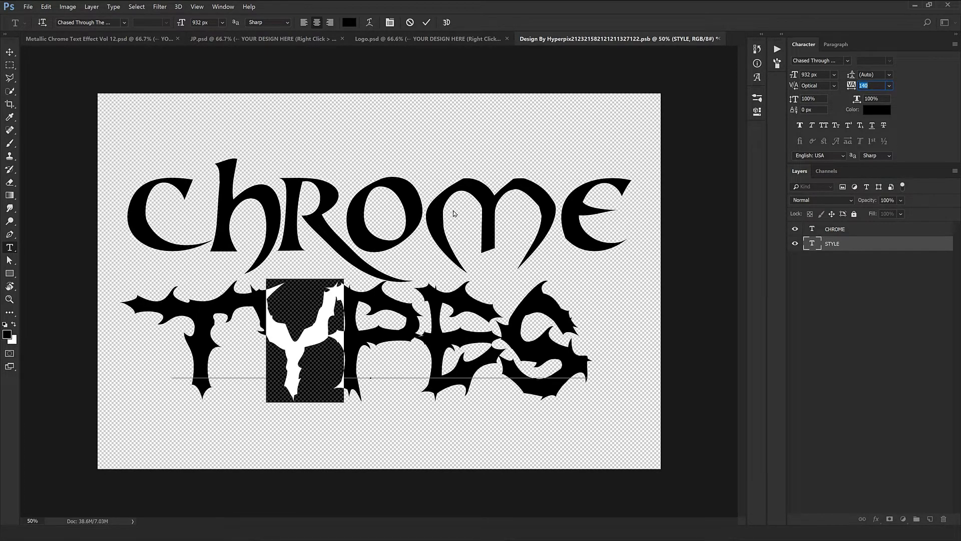
key(Down)
key(Down)
- Set the tracking of the letter T in TYPES to 140
drag(193, 322, 252, 323)
click(871, 87)
key(Down)
key(Down)
key(Up)
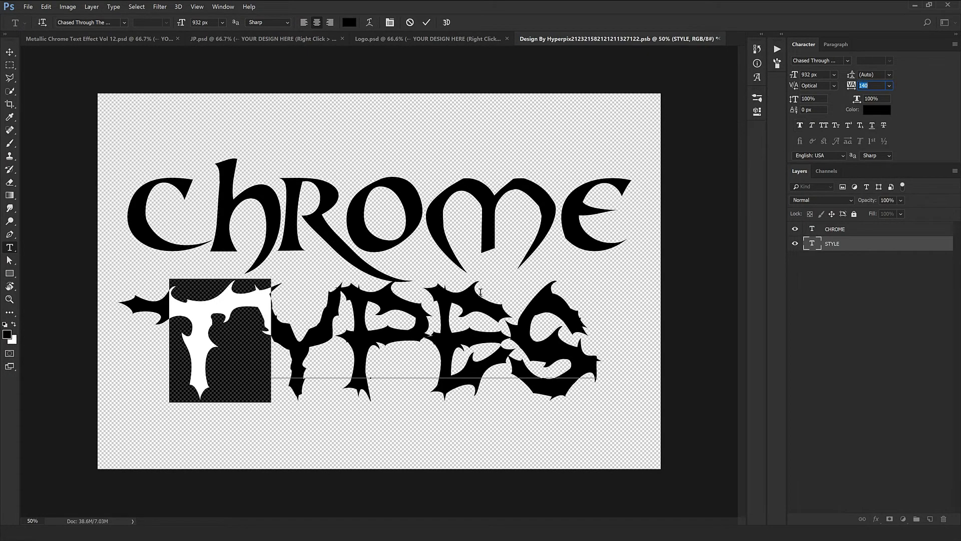
- Commit the edited TYPES text and shift it to the right so it sits centred beneath CHROME
click(511, 300)
click(11, 55)
click(10, 53)
drag(366, 315, 385, 313)
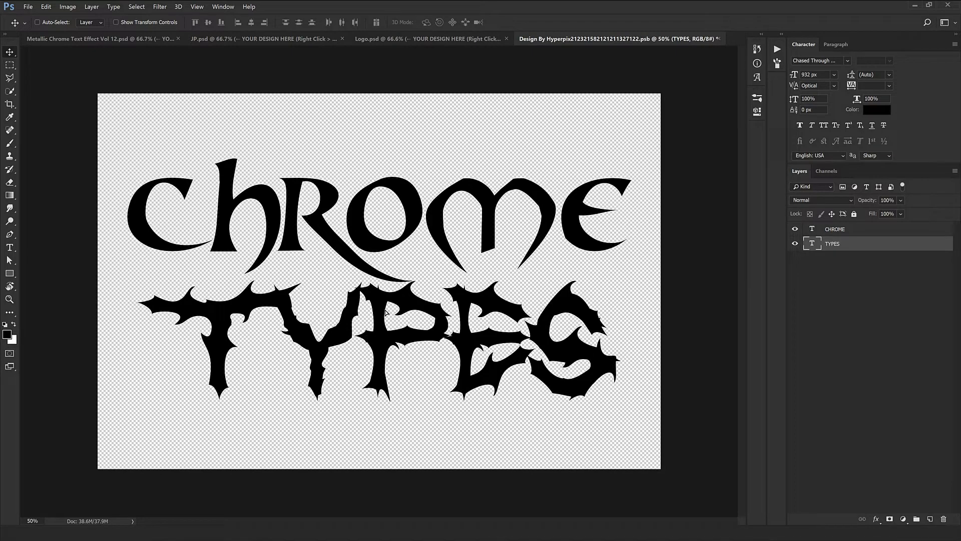
- Close the smart object document and save its changes so the chrome effect updates with the new text
click(718, 39)
click(451, 204)
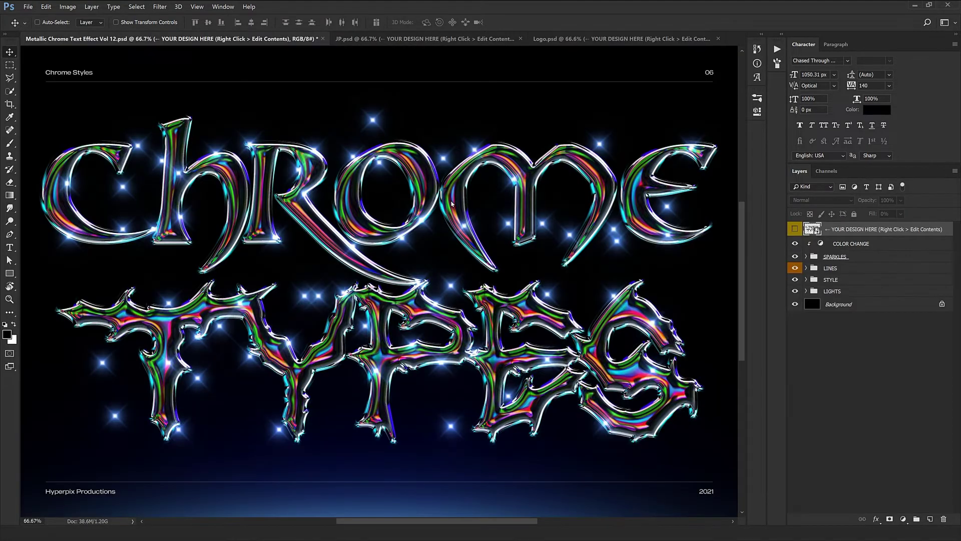
- Expand the SPARKLES group and select its topmost Sparkle (Blue) layer
drag(274, 345, 309, 334)
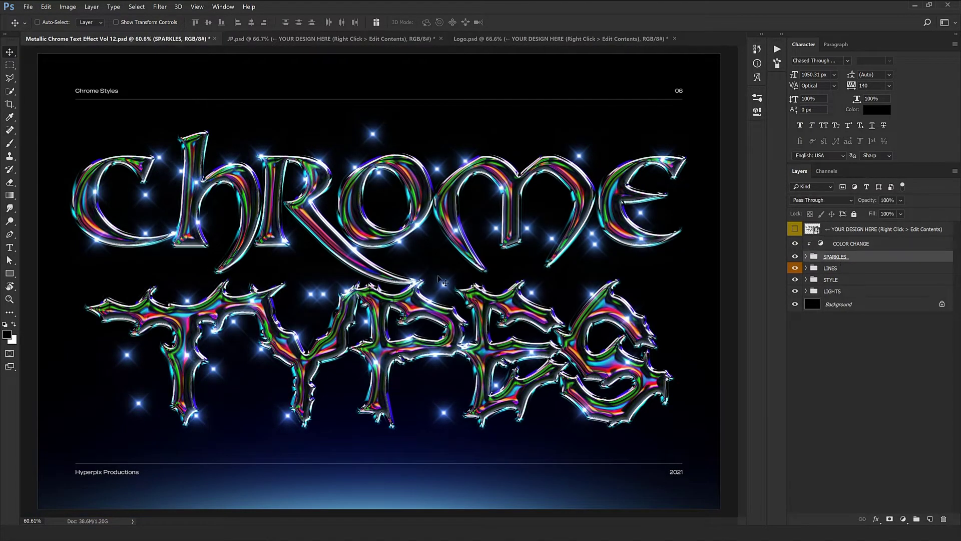
key(ctrl+minus)
click(806, 257)
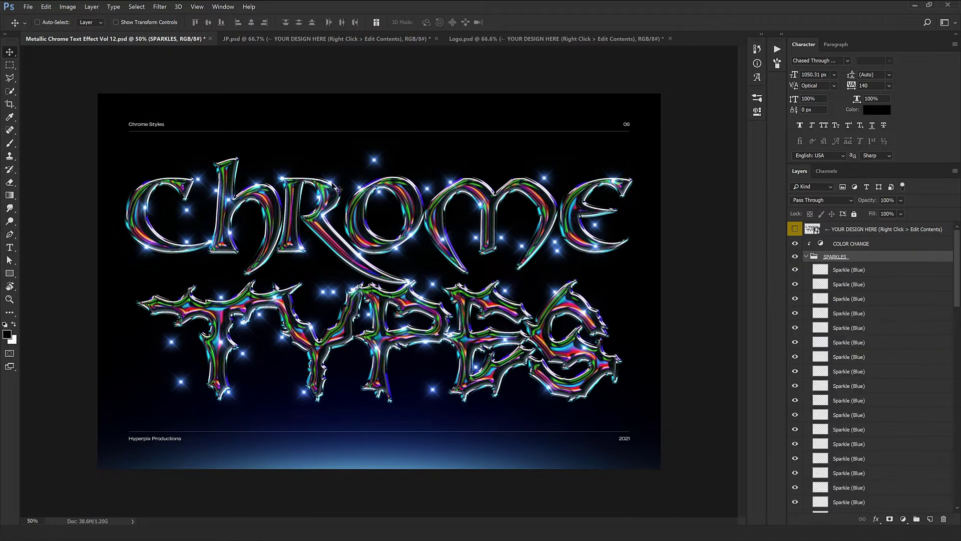
click(863, 284)
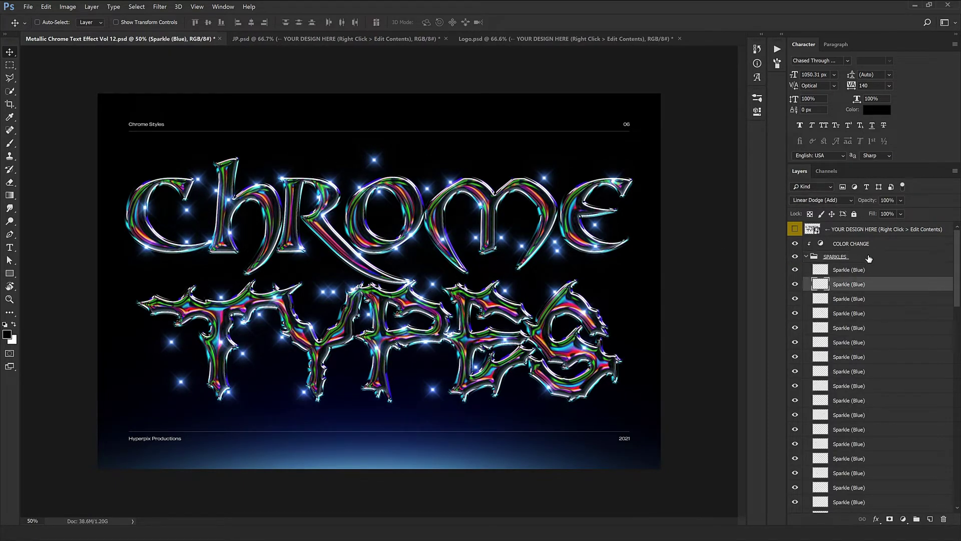
click(865, 270)
scroll(867, 342, down, 5)
scroll(866, 342, down, 5)
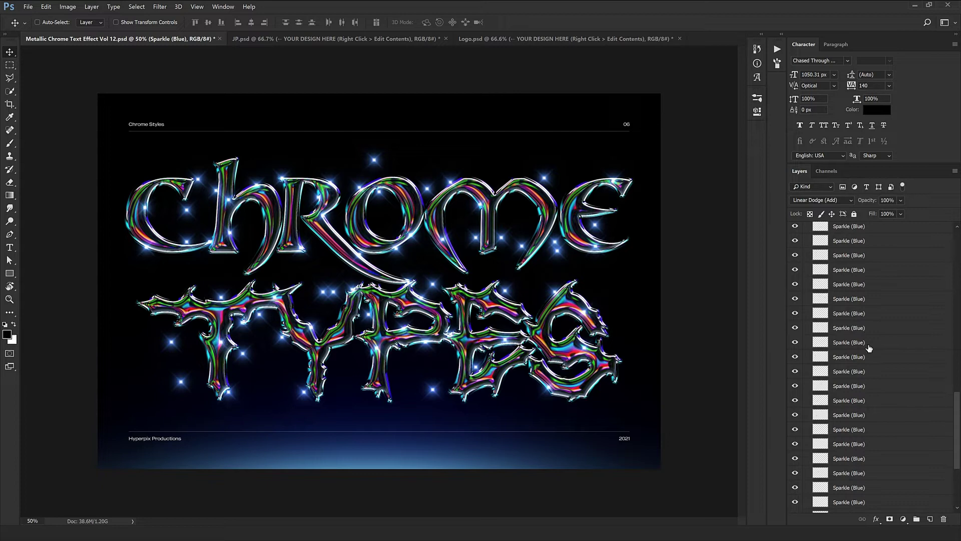
scroll(882, 272, up, 5)
scroll(882, 272, up, 3)
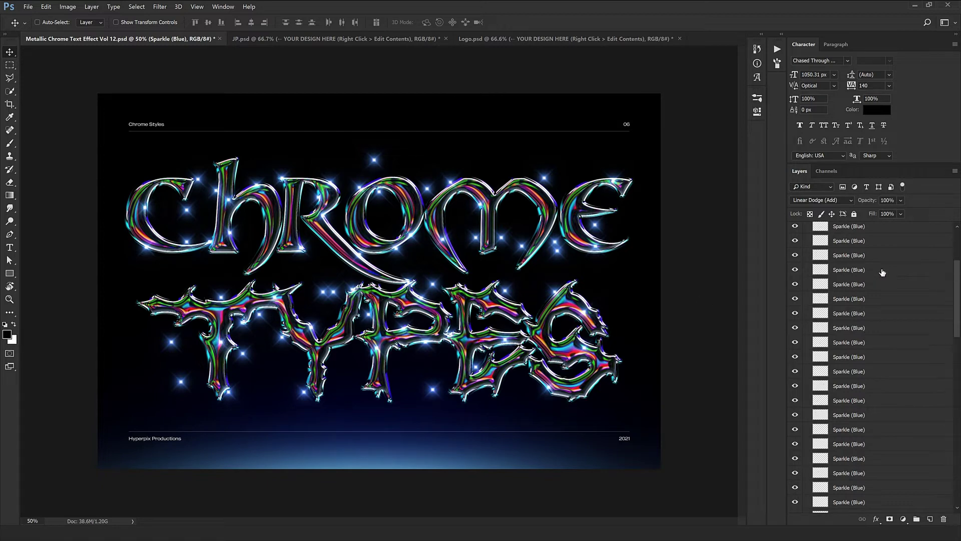
- Try moving the topmost sparkle near the T of TYPES
drag(221, 298, 179, 325)
key(ctrl+plus)
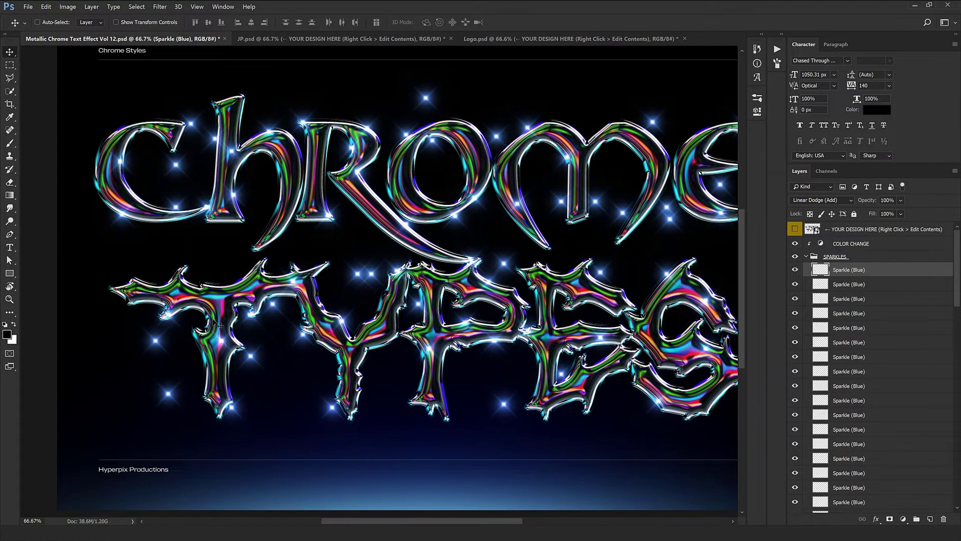
drag(185, 339, 171, 325)
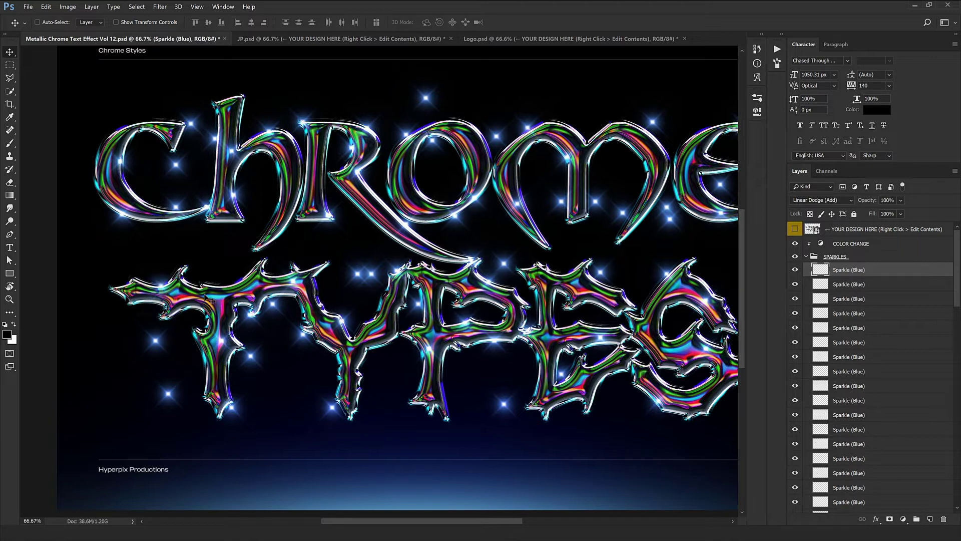
- Try repositioning the fourth to seventh Sparkle (Blue) layers one by one around the CHROME TYPES lettering
click(835, 314)
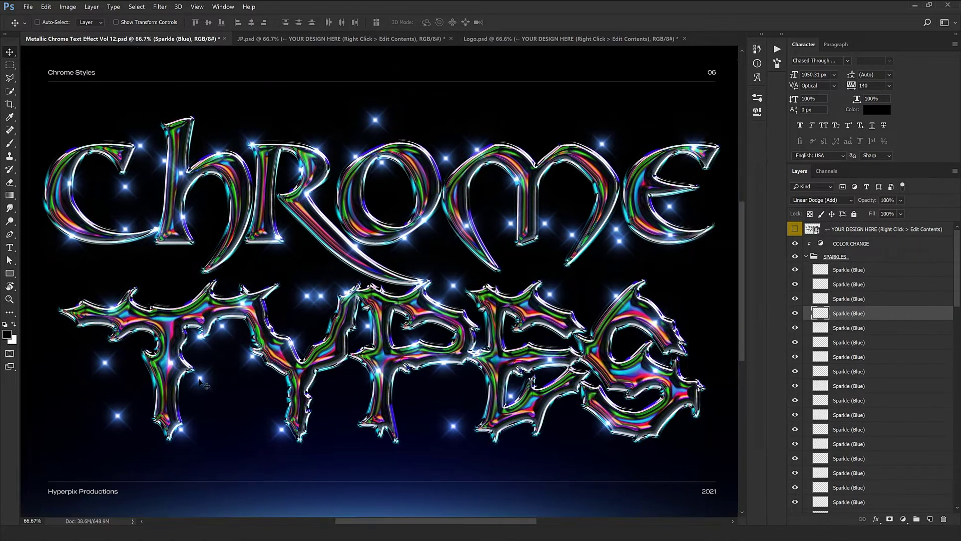
drag(504, 260, 561, 187)
click(871, 332)
drag(460, 303, 515, 316)
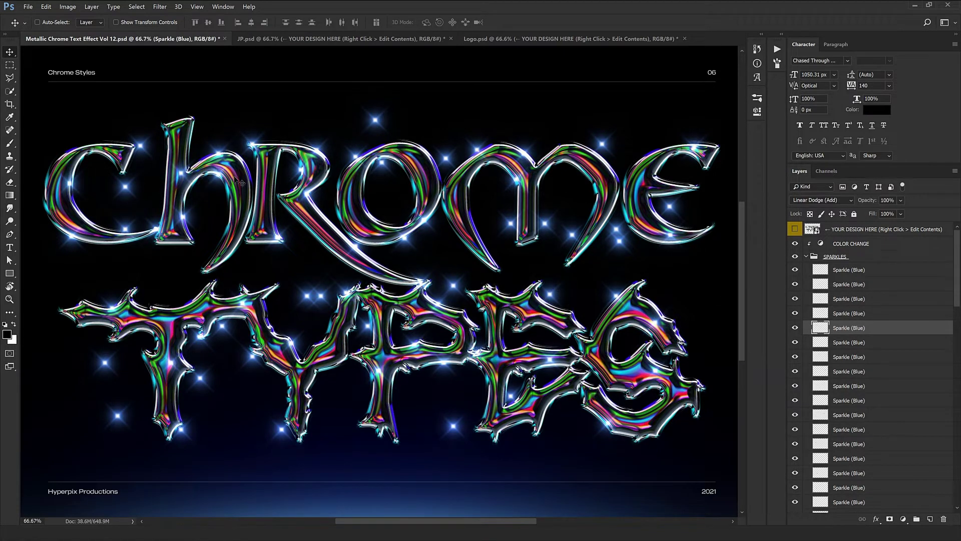
click(884, 343)
drag(343, 211, 395, 410)
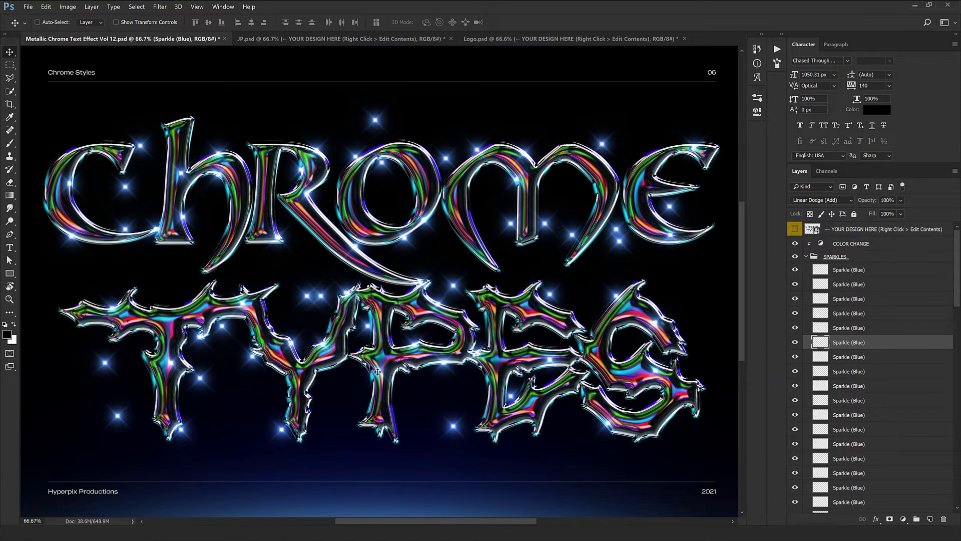
click(861, 357)
drag(364, 391, 505, 415)
key(ctrl+minus)
key(ctrl+minus)
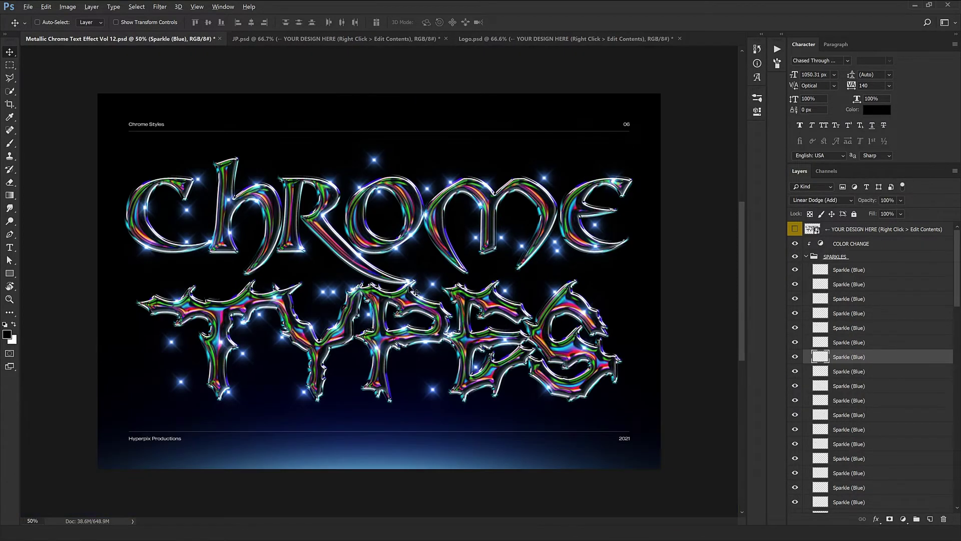
- Collapse the SPARKLES group and recolor the sparkles through the COLOR CHANGE adjustment, trying Hue +60 and settling on +18
click(851, 256)
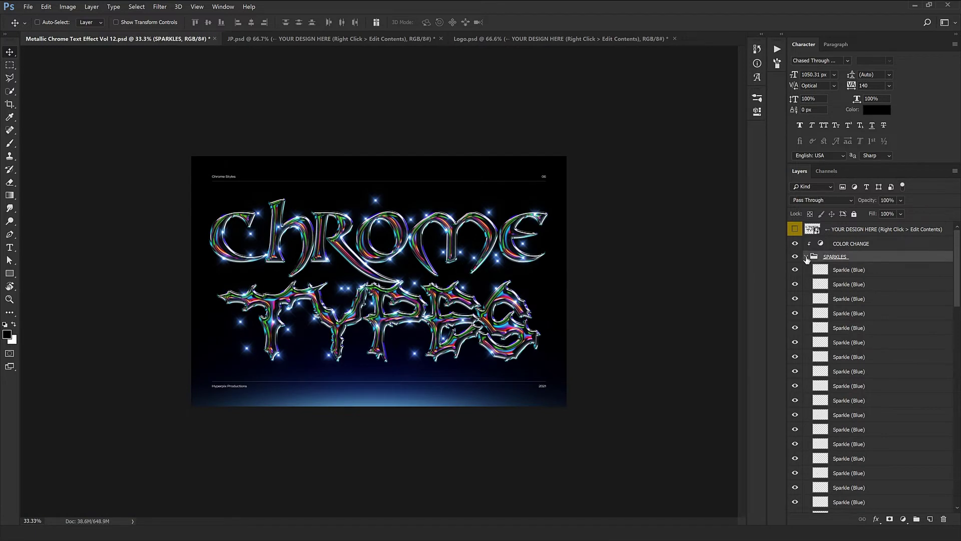
click(806, 257)
click(854, 247)
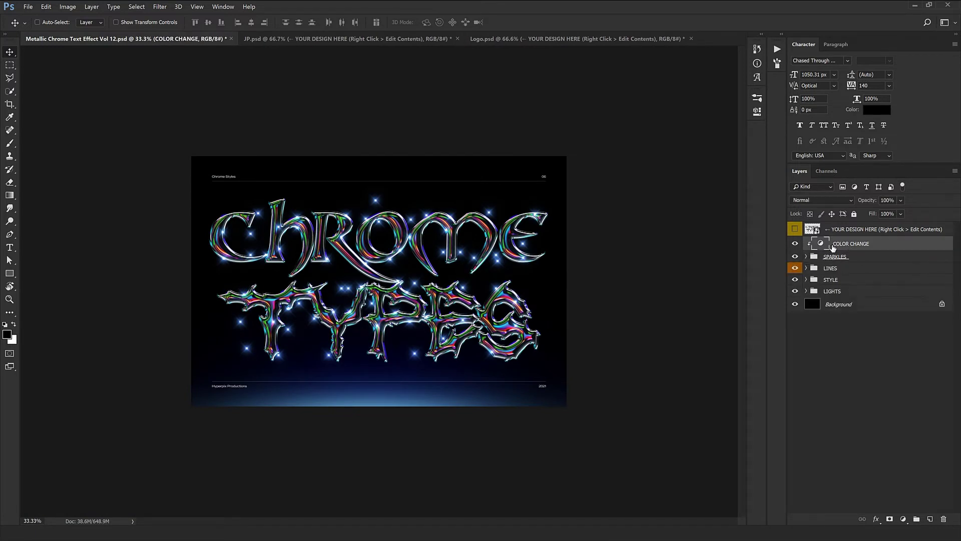
double_click(815, 247)
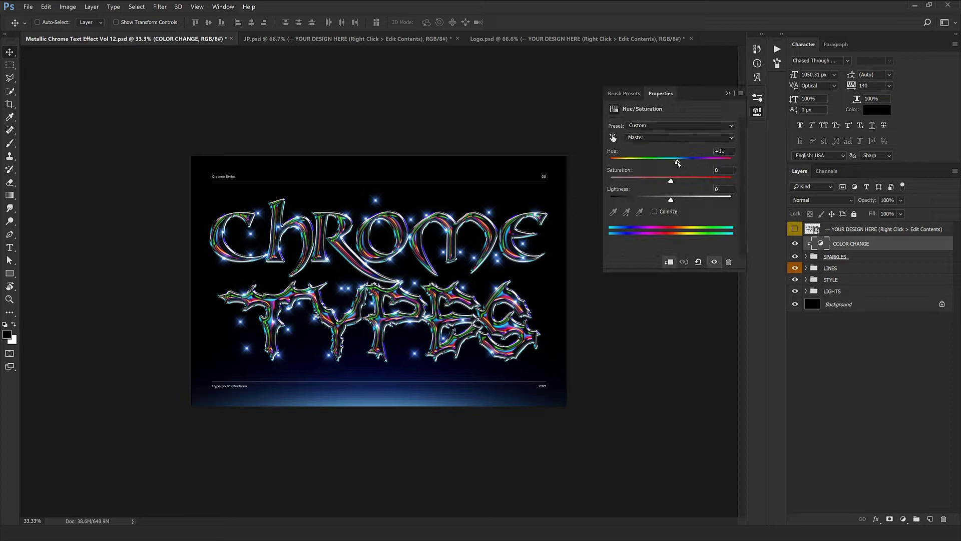
drag(678, 163, 703, 174)
key(ctrl+1)
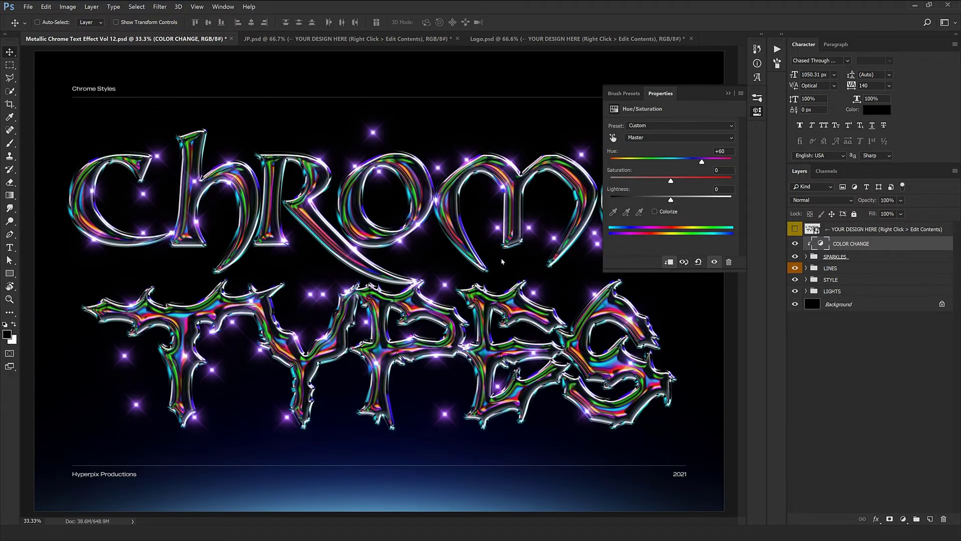
key(ctrl+0)
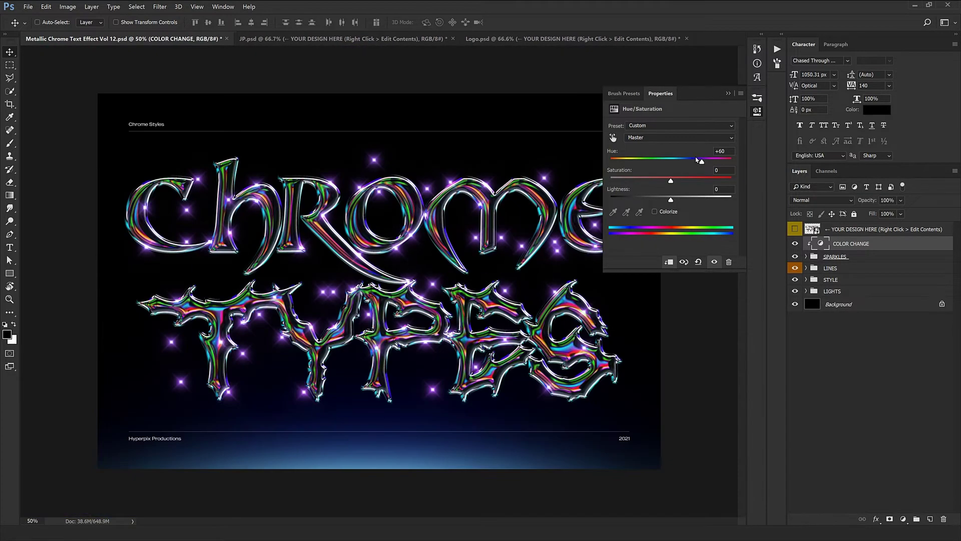
drag(698, 159, 682, 163)
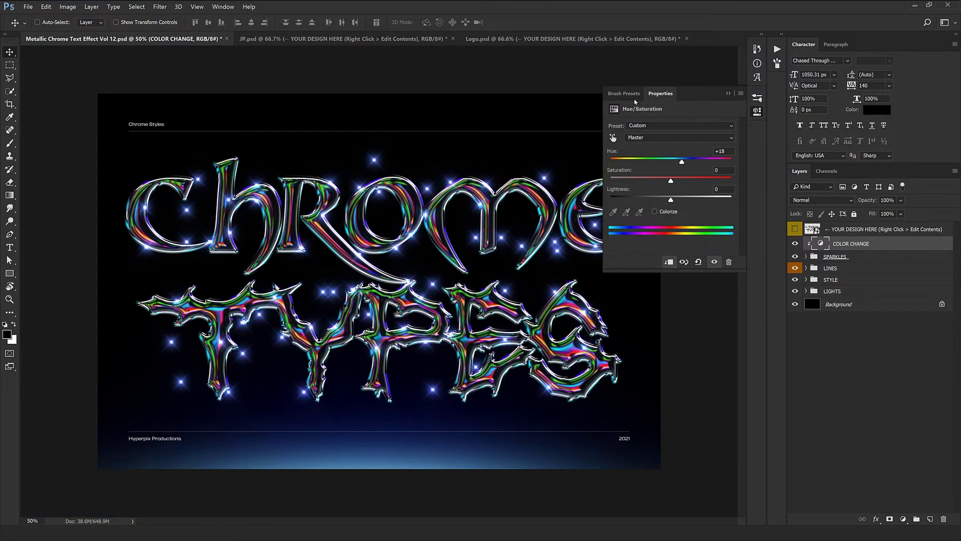
click(756, 111)
- Hide the LINES group and select the STYLE group
click(804, 269)
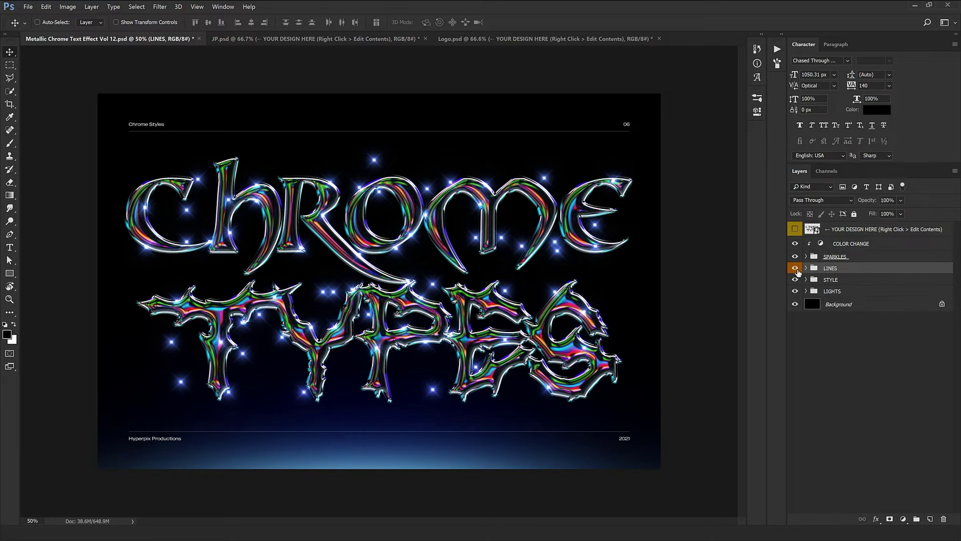
click(796, 268)
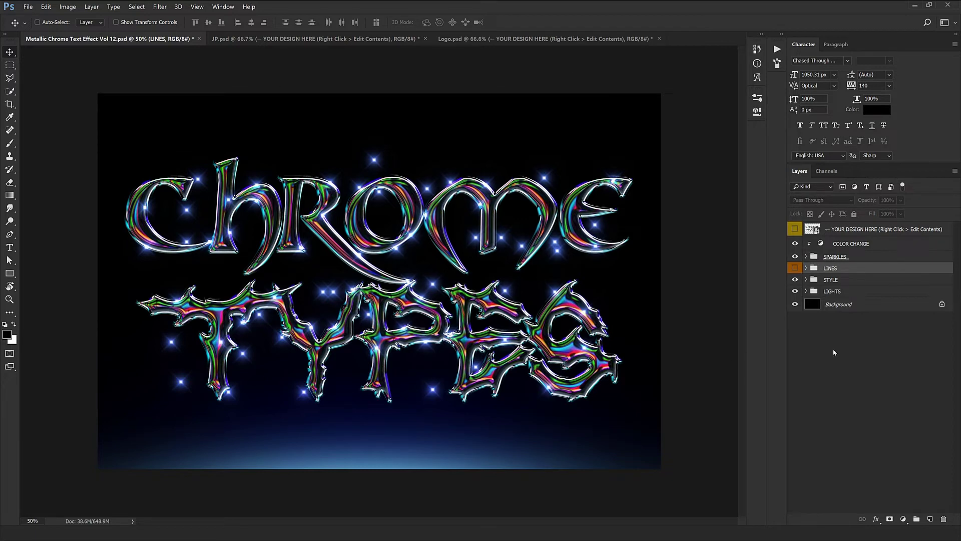
click(828, 283)
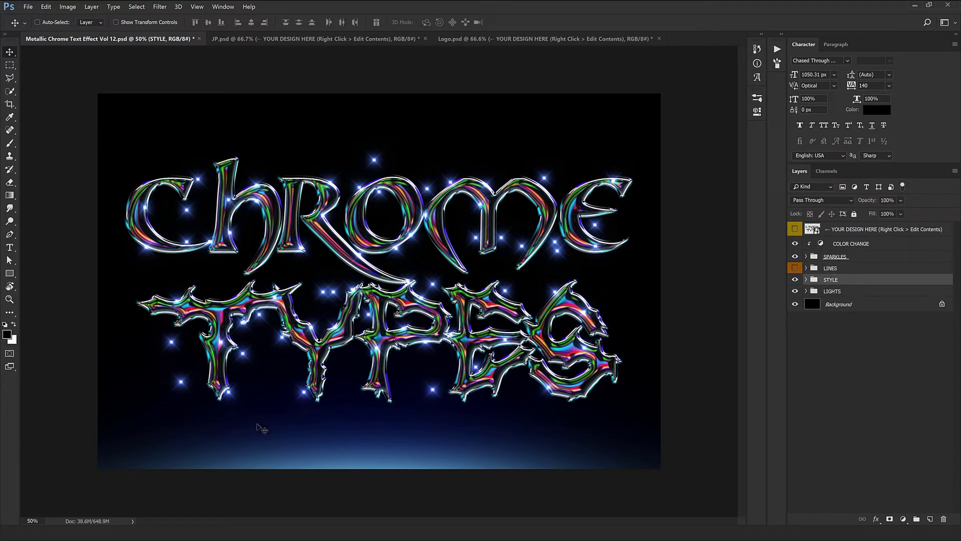
- Hide the LIGHTS group and show it again to compare the background glow
click(857, 295)
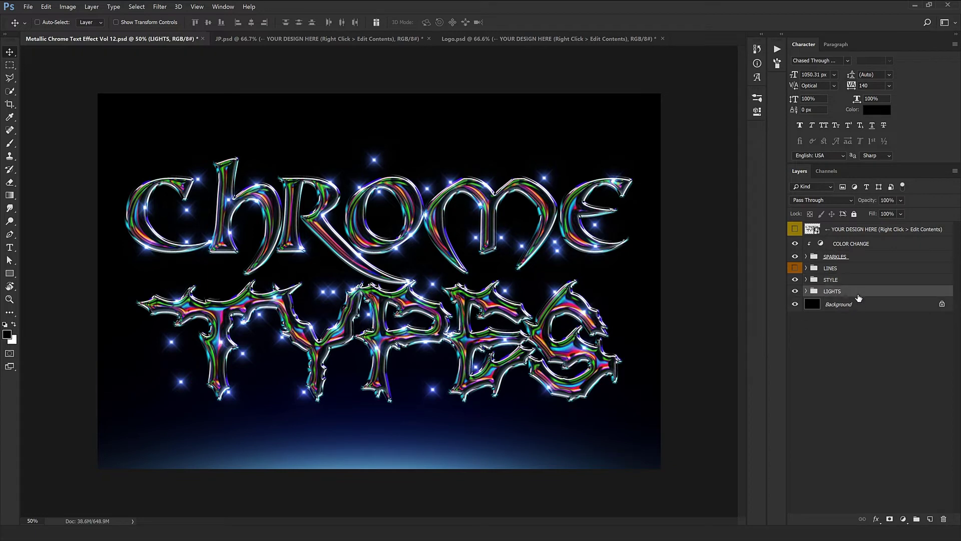
click(795, 291)
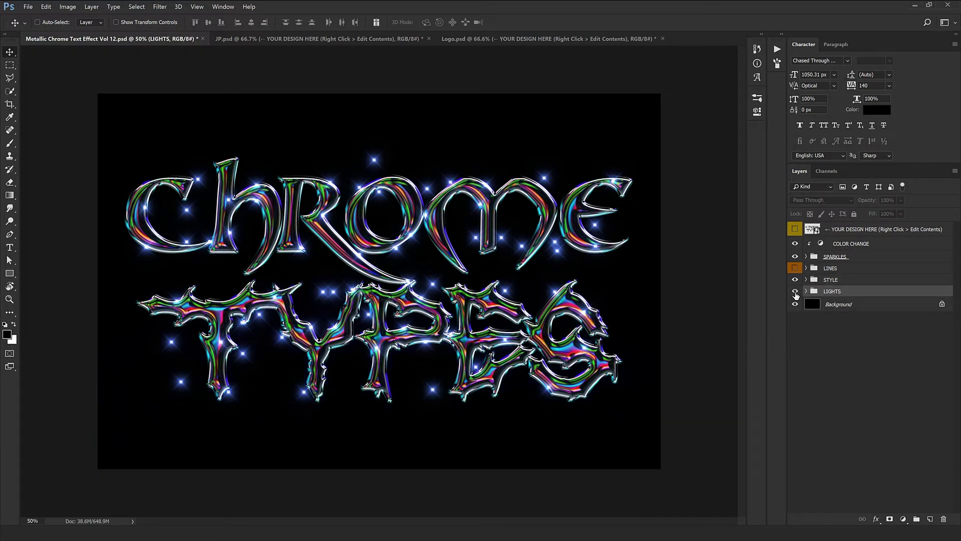
click(795, 291)
- Expand the LIGHTS group and try a light green Color Overlay on the upper Light layer
click(806, 291)
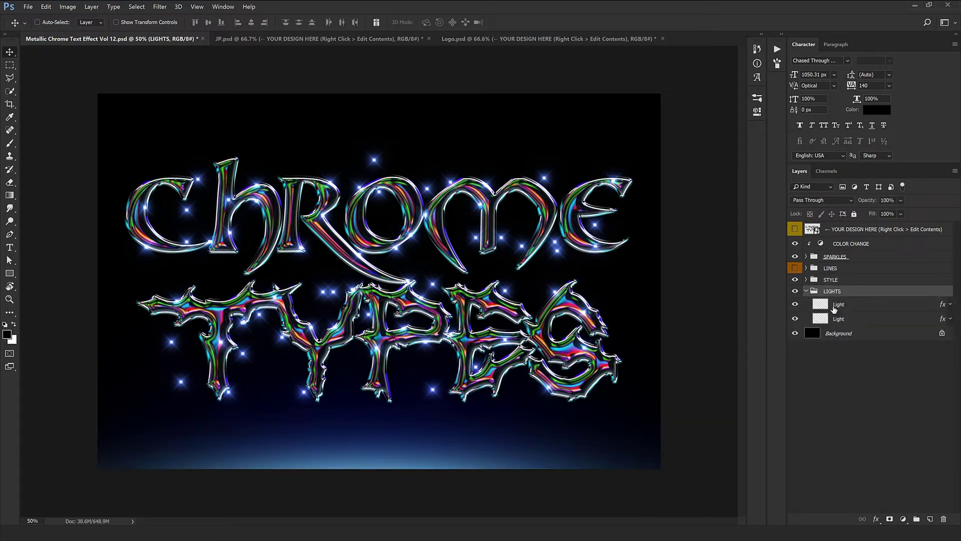
double_click(944, 304)
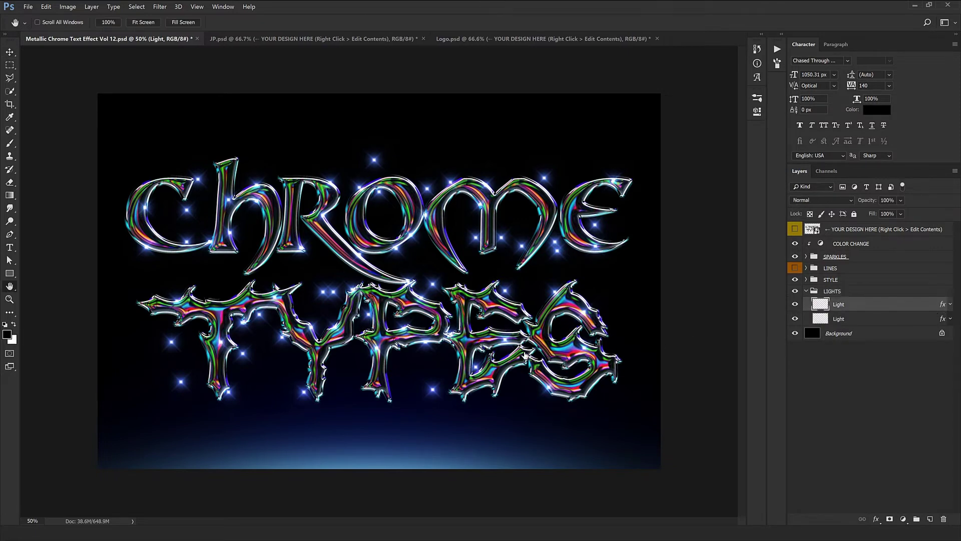
click(526, 399)
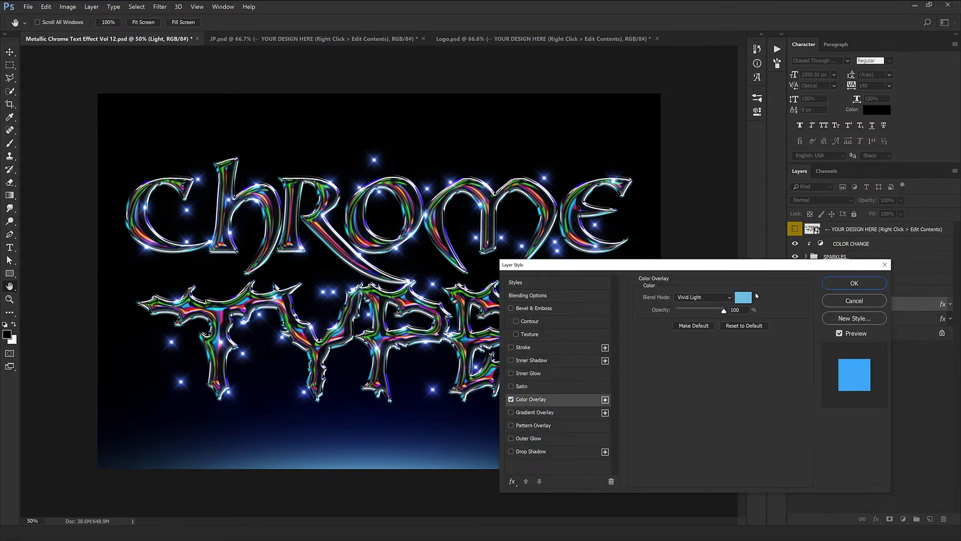
click(743, 297)
click(834, 396)
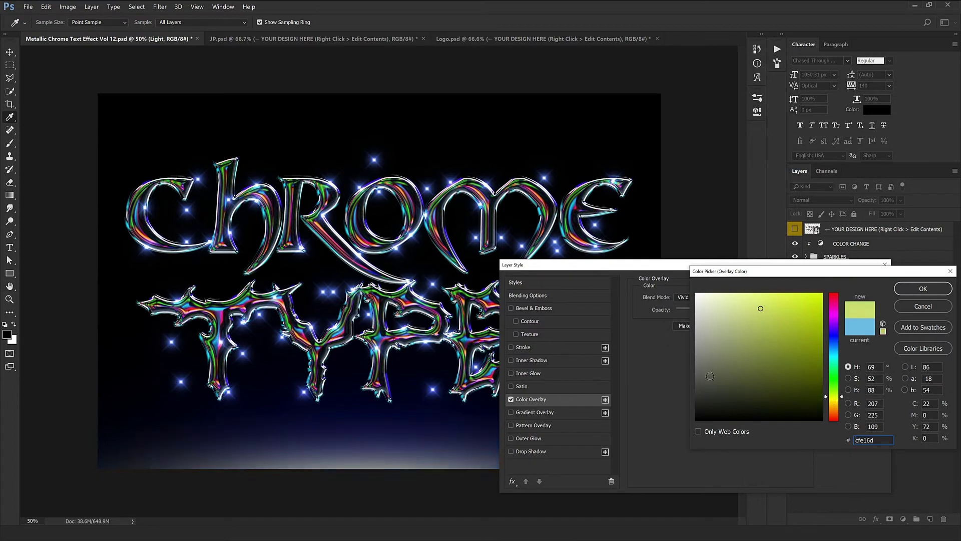
click(833, 377)
click(775, 323)
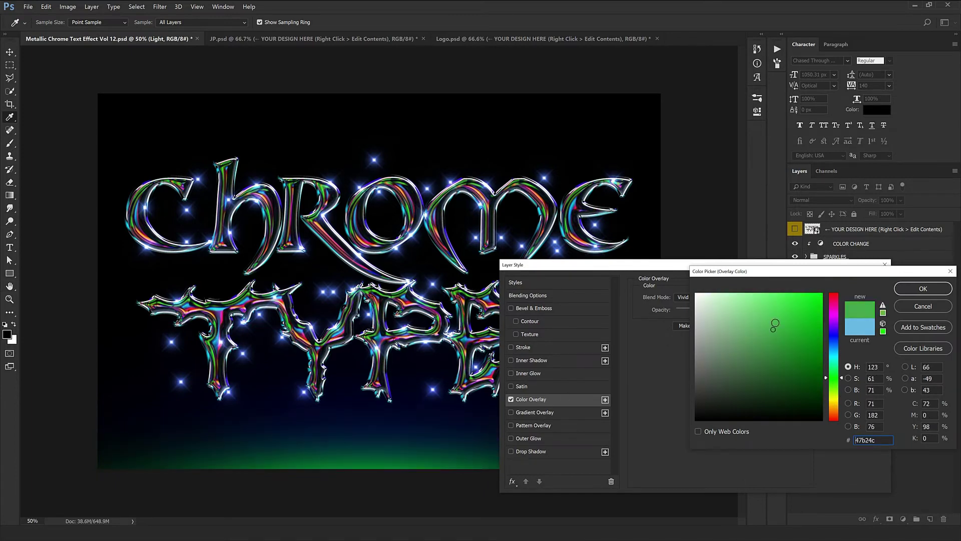
drag(775, 322, 766, 296)
click(923, 289)
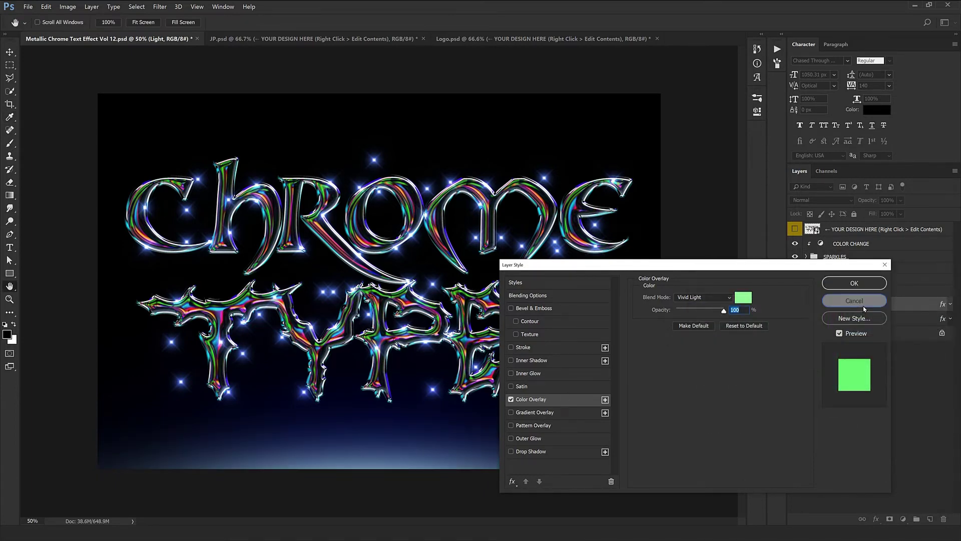
click(854, 300)
- Try the green overlay color 00ff54 in the Color Overlay of the lower Light layer
click(920, 318)
double_click(921, 318)
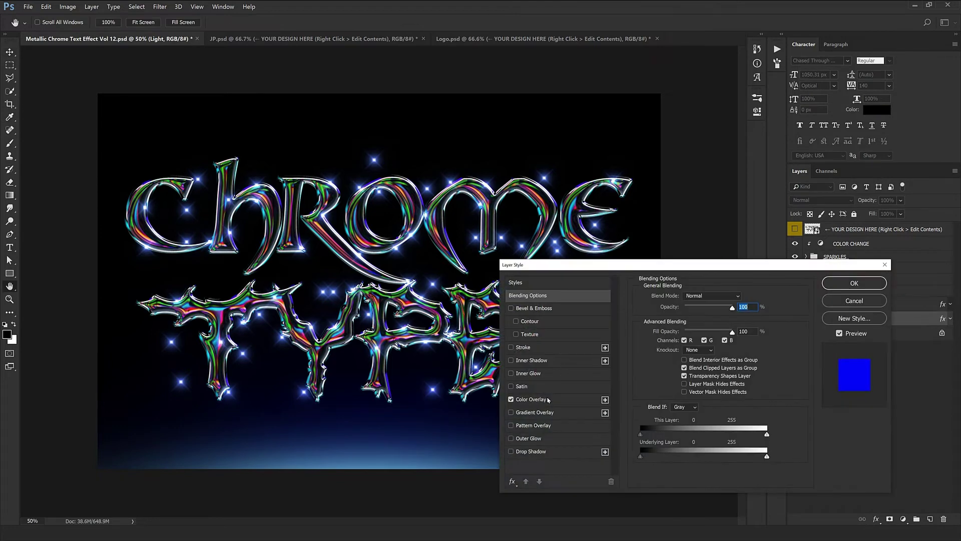
click(530, 399)
click(740, 305)
text(00ff54)
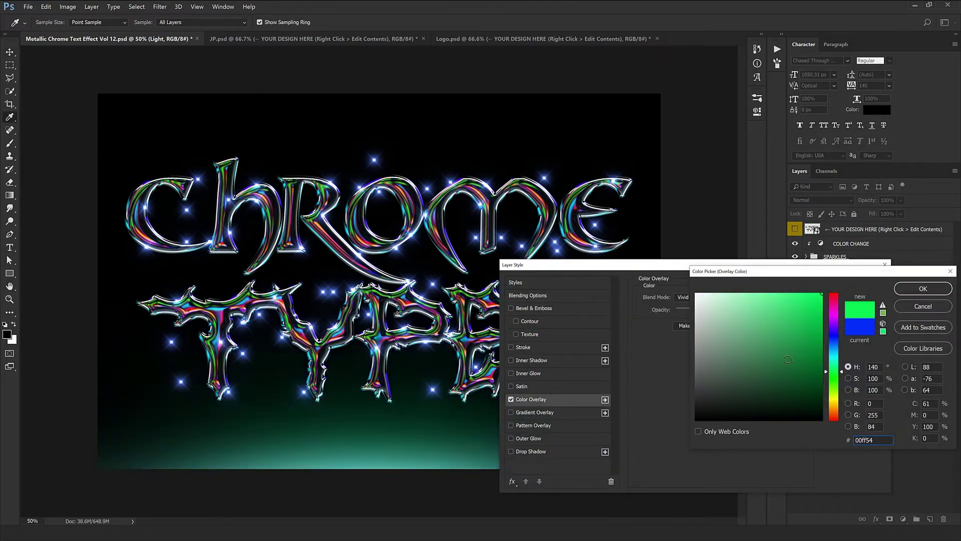
click(922, 306)
click(854, 282)
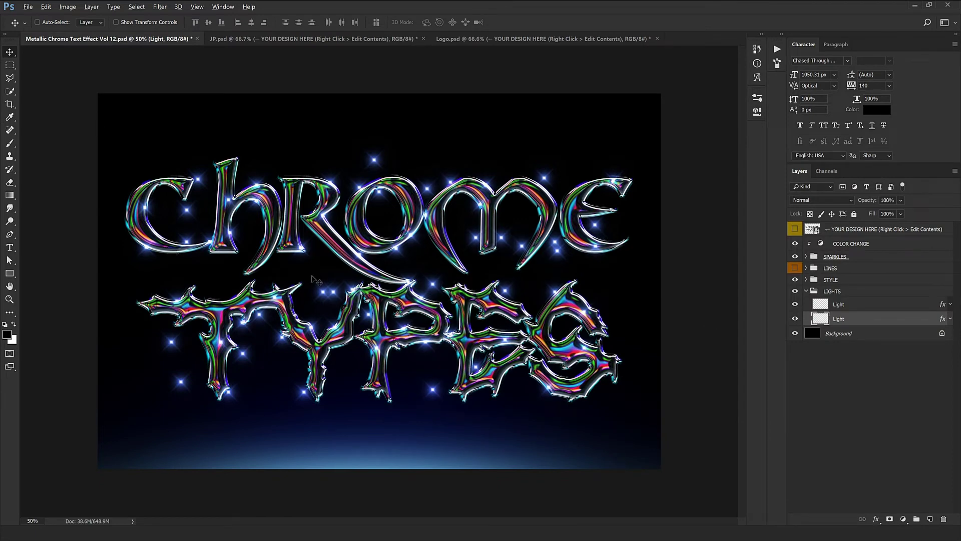
- Hide the SPARKLES group, the LIGHTS group and the Background layer to isolate the STYLE group
key(ctrl+plus)
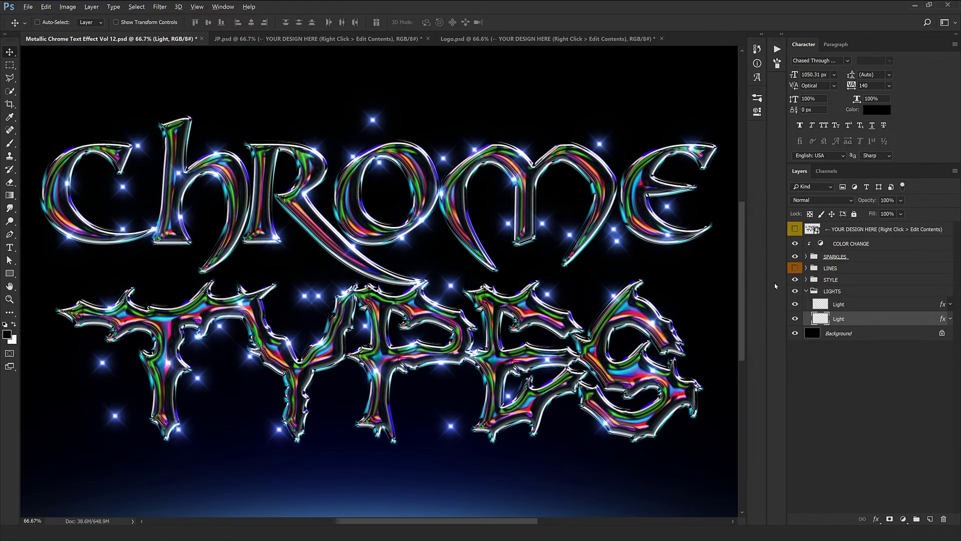
click(844, 281)
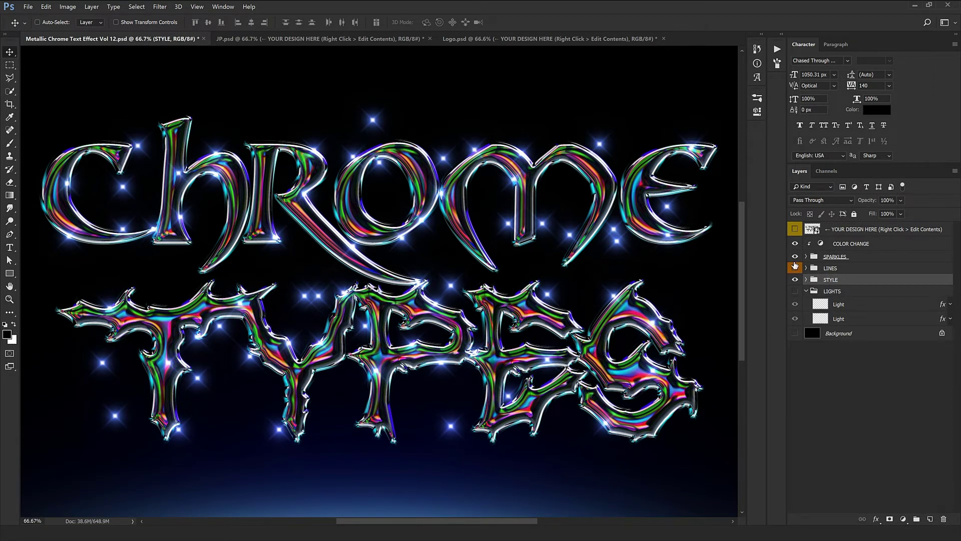
click(794, 257)
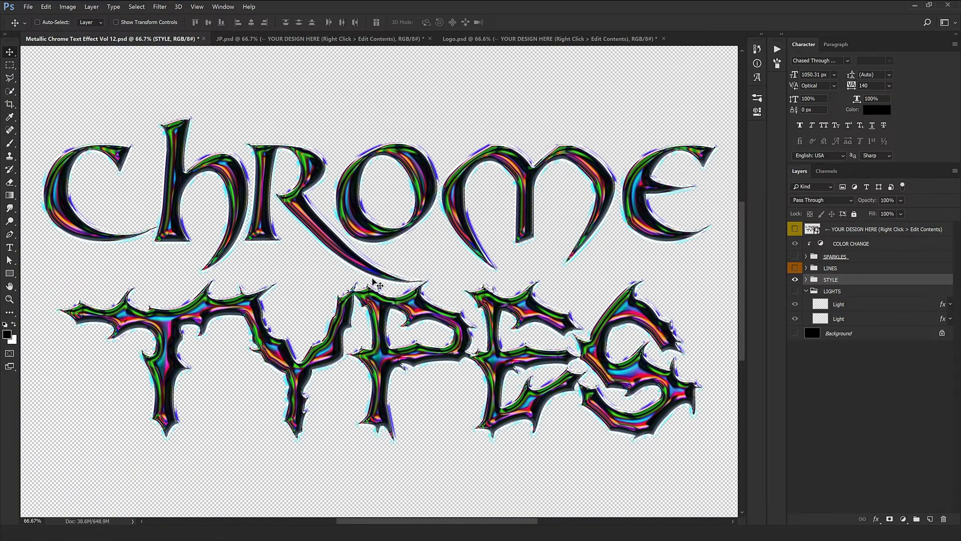
- Examine the isolated chrome lettering up close on the transparent background, then the whole design
key(ctrl+plus)
drag(220, 303, 331, 278)
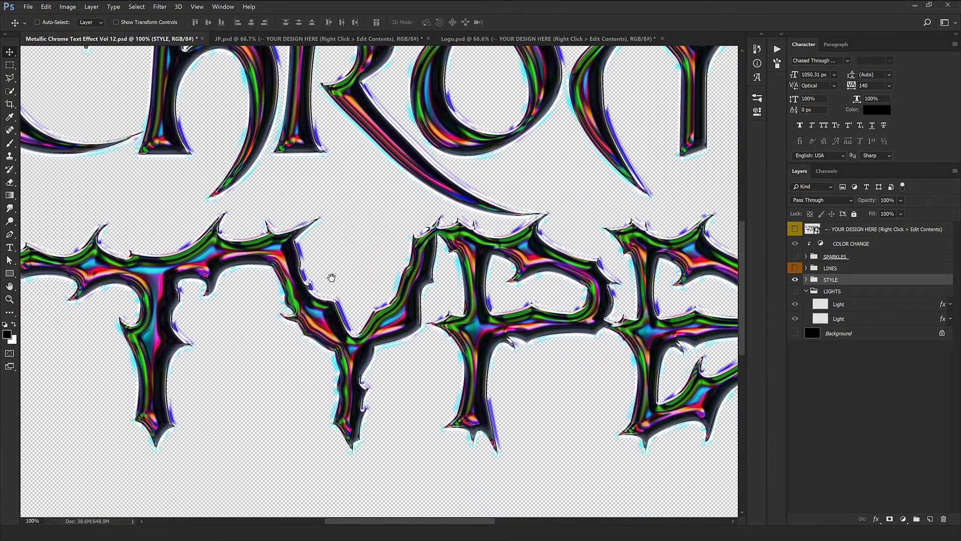
drag(566, 314, 359, 403)
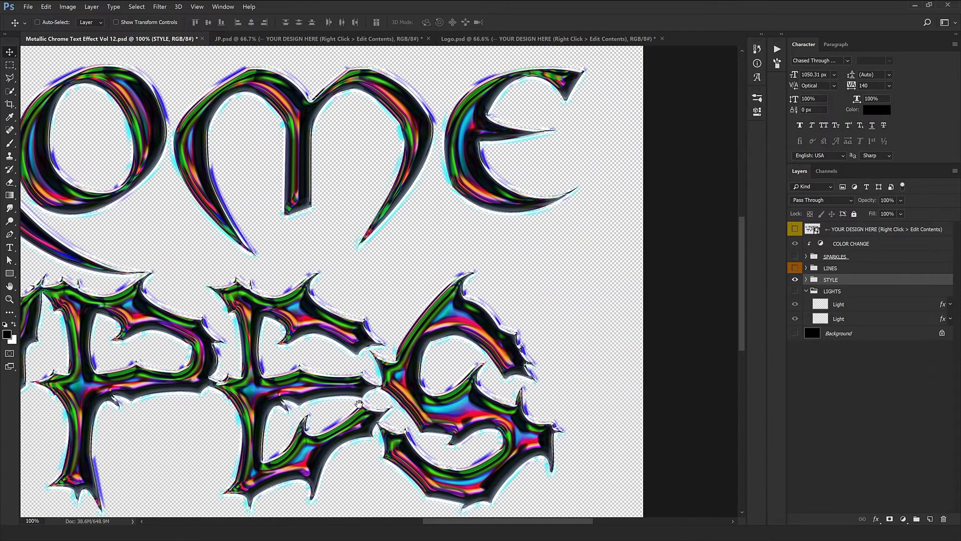
scroll(359, 403, left, 10)
key(ctrl+minus)
key(ctrl+minus)
key(ctrl+minus)
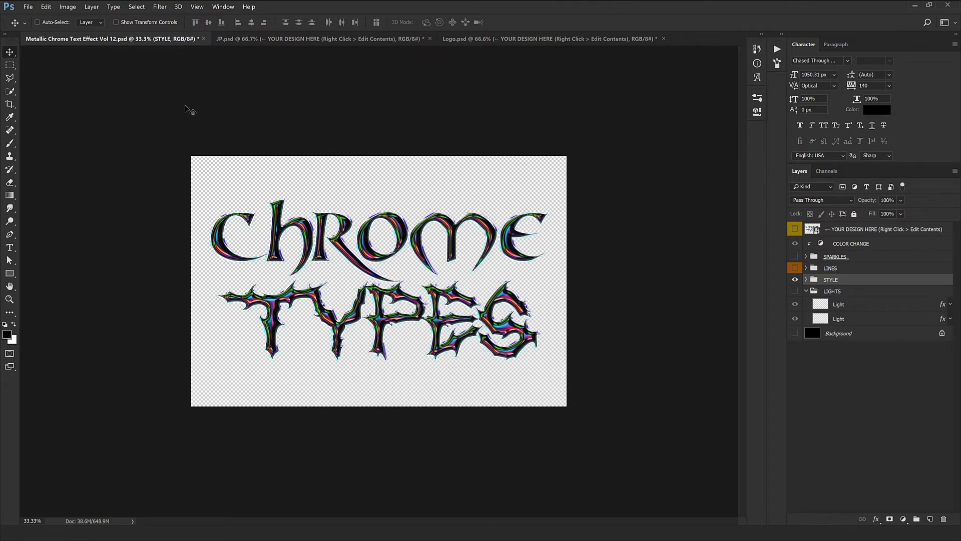
- Revert the document to its last saved version and open the YOUR DESIGN HERE smart object for editing
click(28, 7)
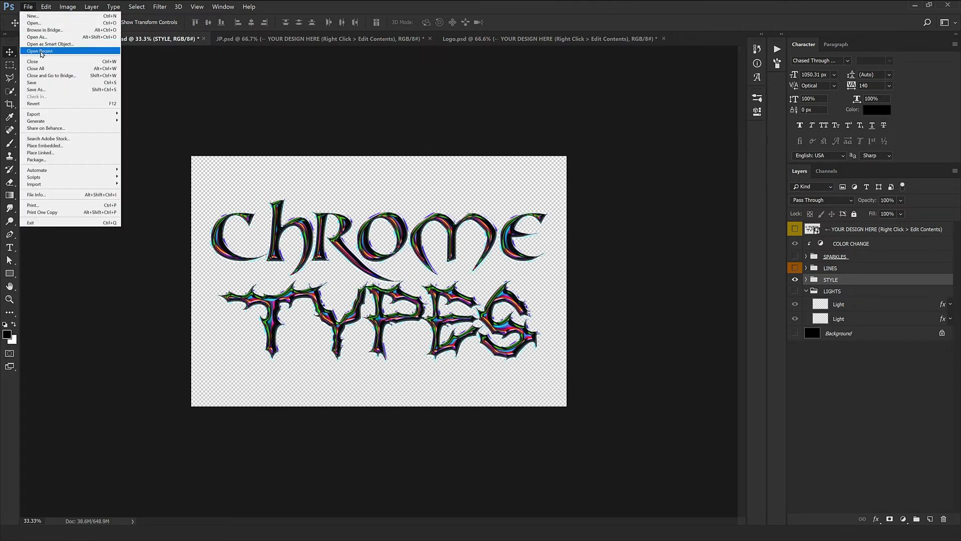
click(40, 103)
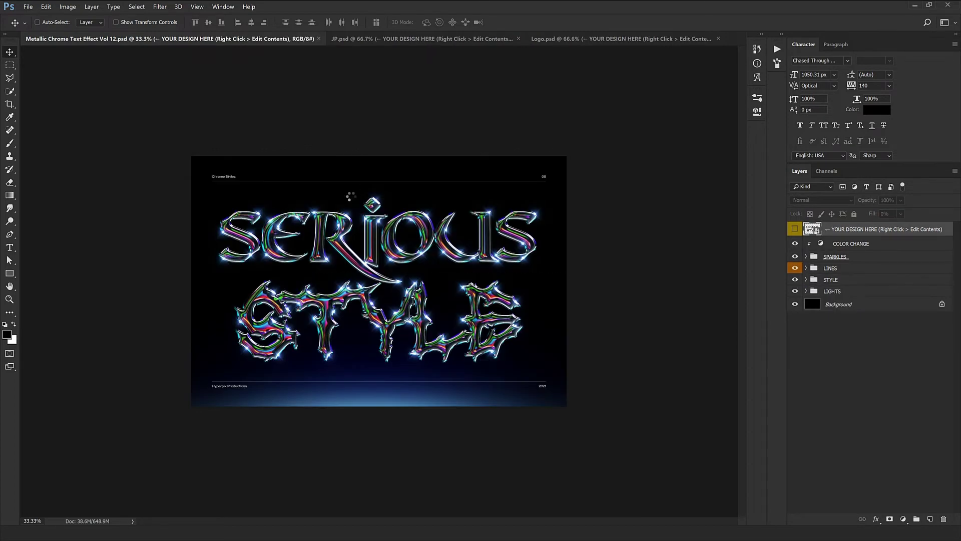
double_click(812, 229)
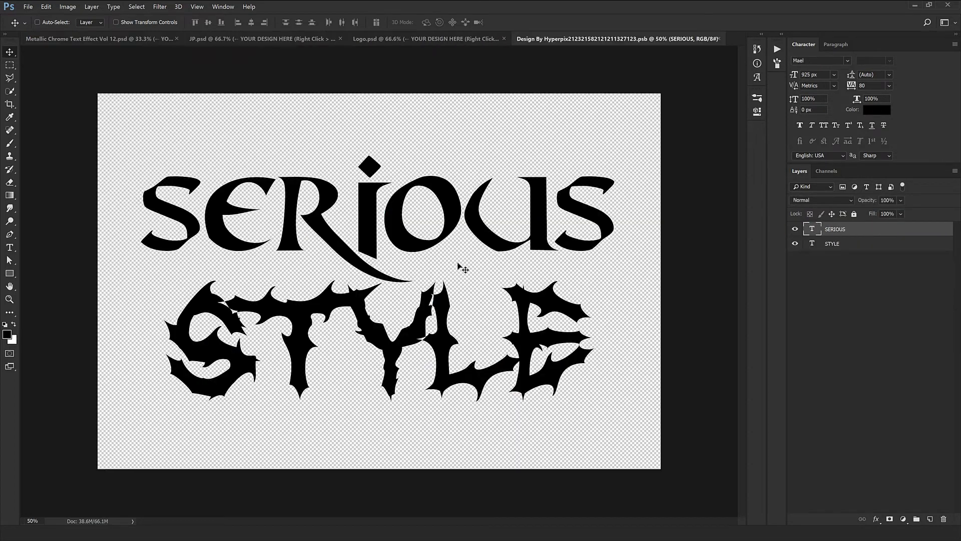
- Open the Logo image from the Files folder in Photoshop and place its LEXUS logo in the smart object document
click(49, 524)
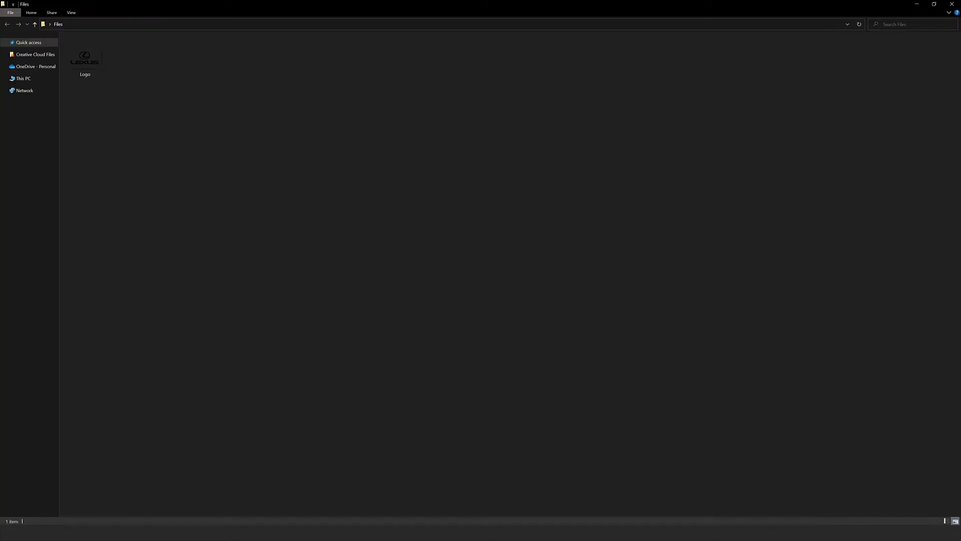
drag(85, 62, 565, 63)
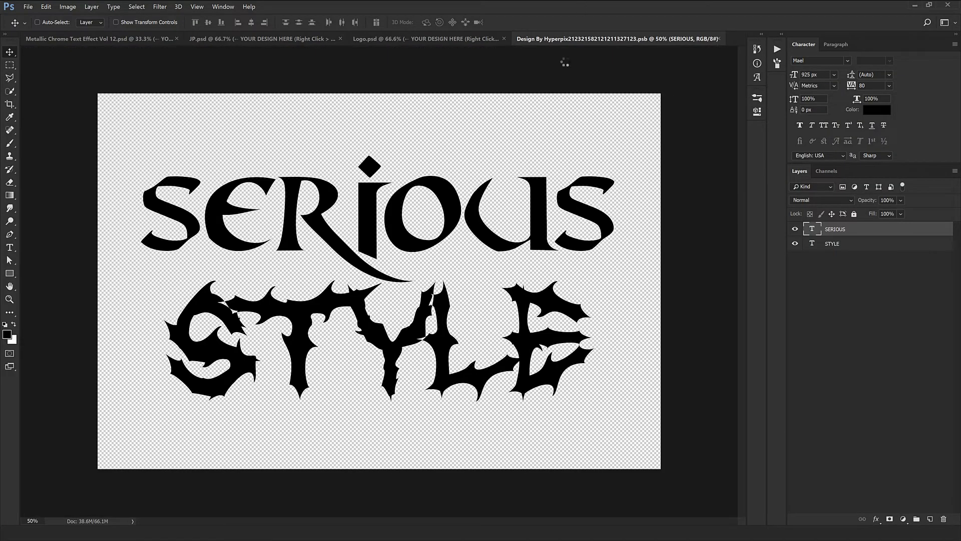
mouse_move(467, 205)
mouse_down()
mouse_move(535, 46)
mouse_move(465, 220)
mouse_move(441, 200)
mouse_move(462, 209)
mouse_up()
- Delete the SERIOUS and STYLE text layers from the smart object document
click(850, 243)
shift+click(849, 257)
drag(849, 257, 943, 518)
- Show the guides and center the LEXUS logo on them with Free Transform
key(ctrl+semicolon)
key(ctrl+t)
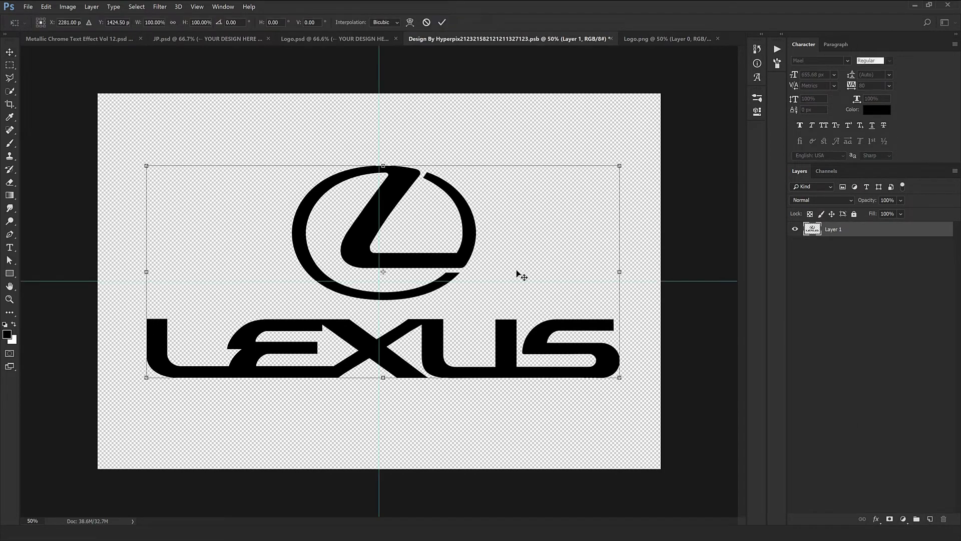
drag(501, 273, 493, 263)
key(Return)
- Close Logo.png and the smart object document, saving the latter so the chrome effect updates with the LEXUS logo
click(716, 38)
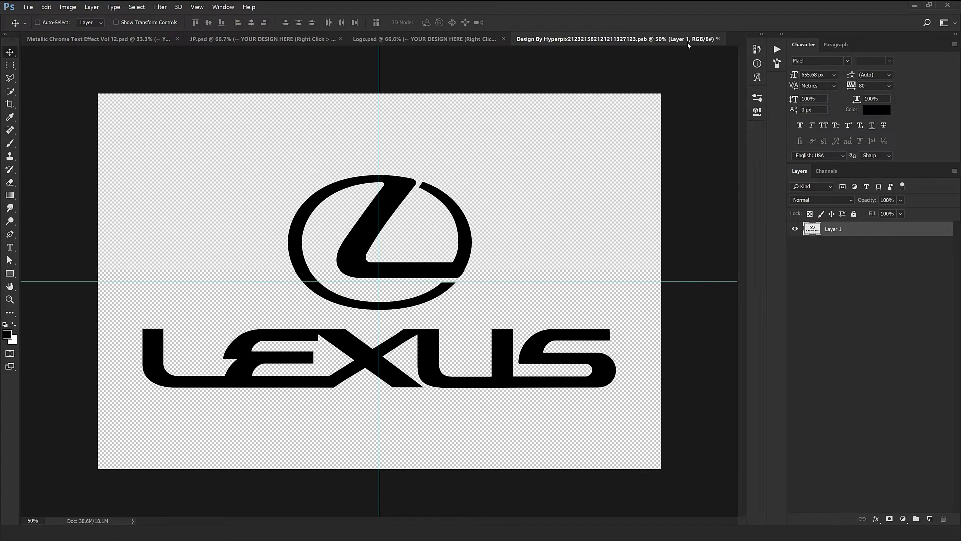
click(719, 38)
click(447, 199)
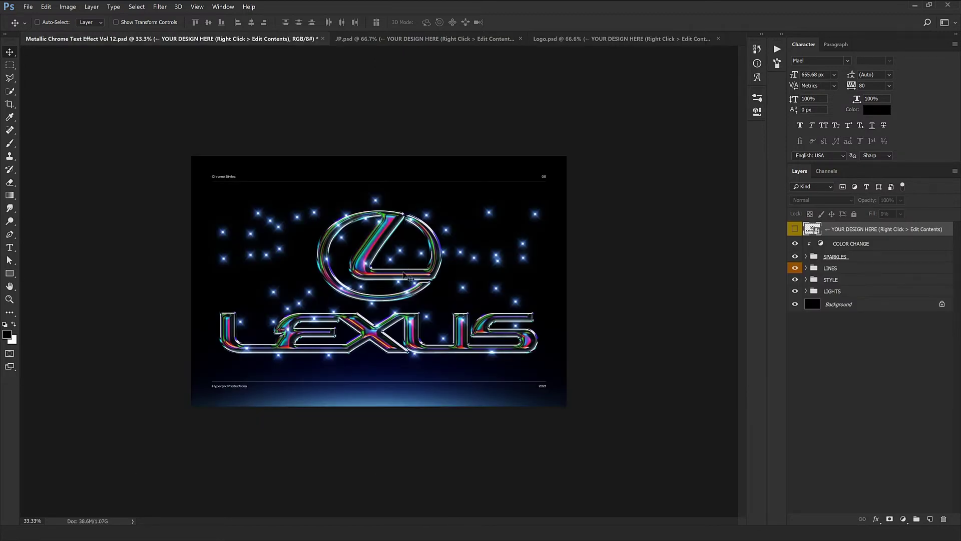
key(ctrl+plus)
key(ctrl+plus)
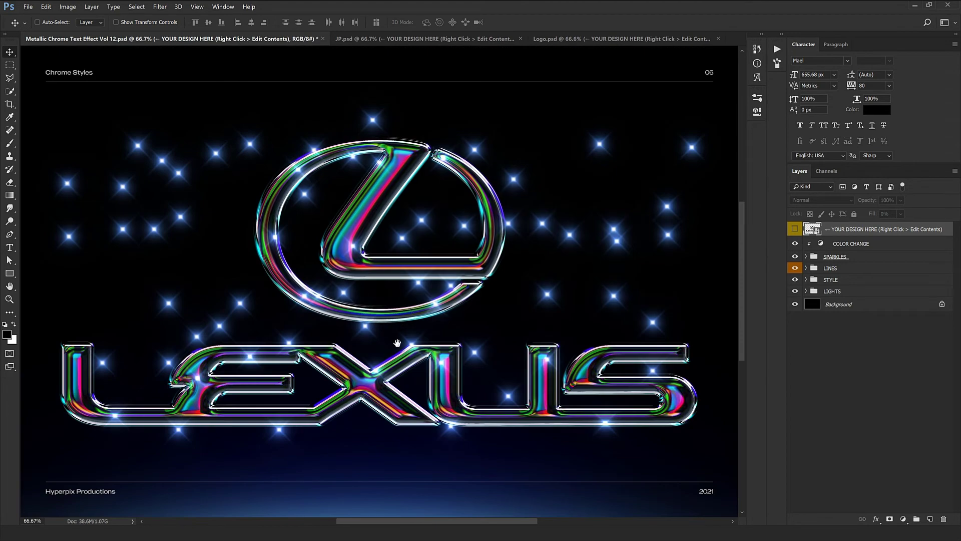
- Expand the SPARKLES group and delete all Sparkle (Blue) layers except the uppermost one
key(ctrl+plus)
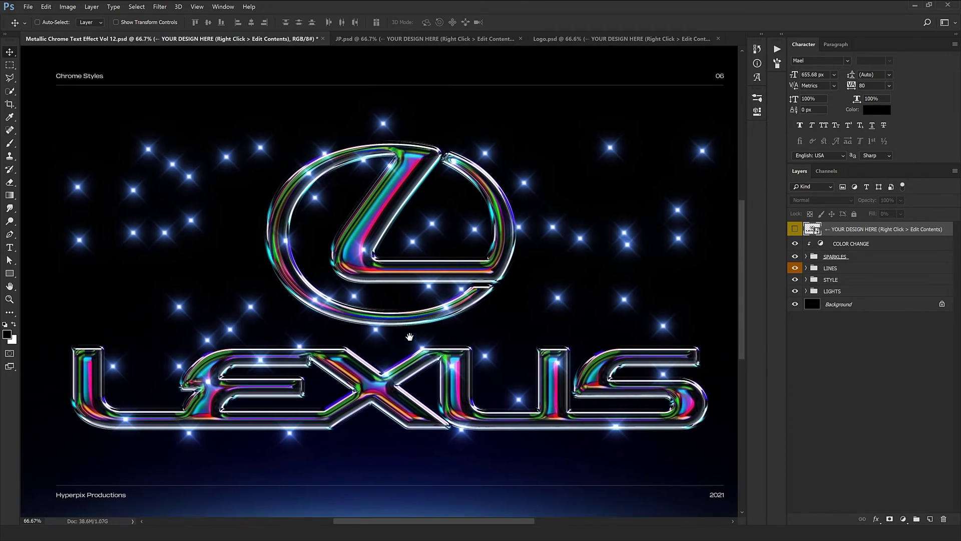
drag(409, 336, 414, 306)
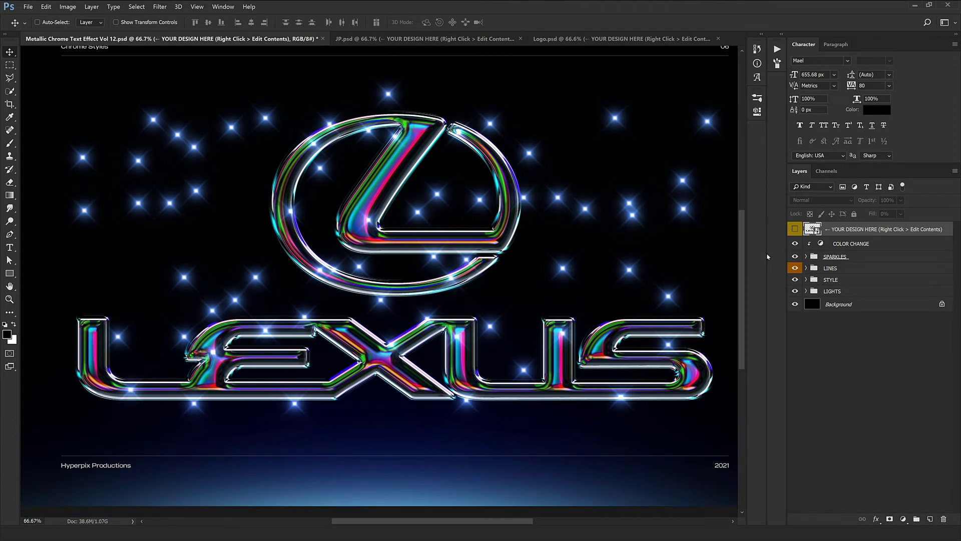
click(806, 257)
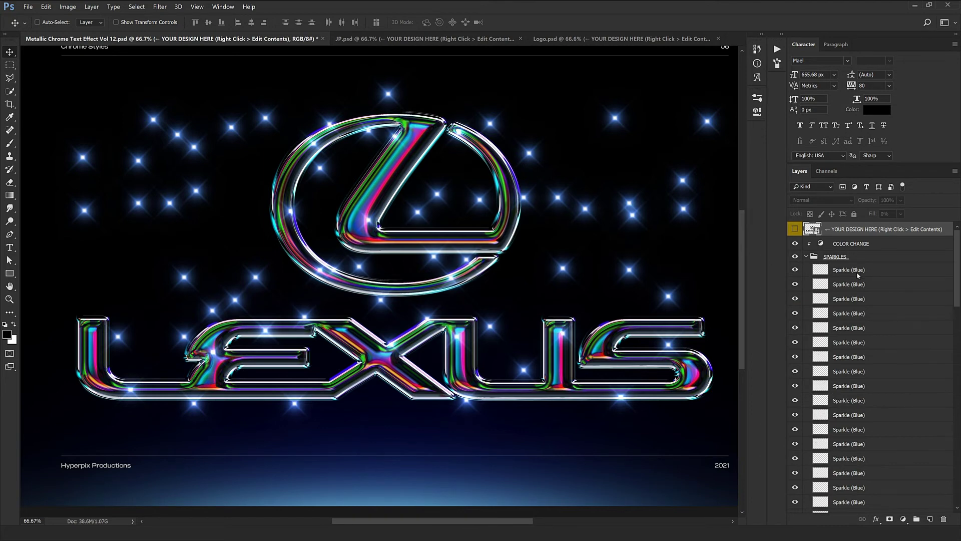
right_click(843, 273)
key(Escape)
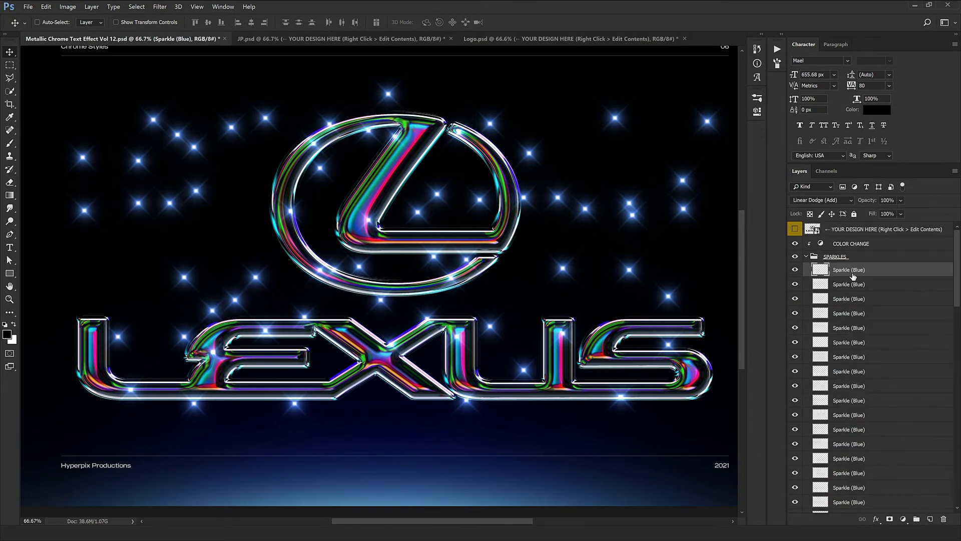
click(861, 285)
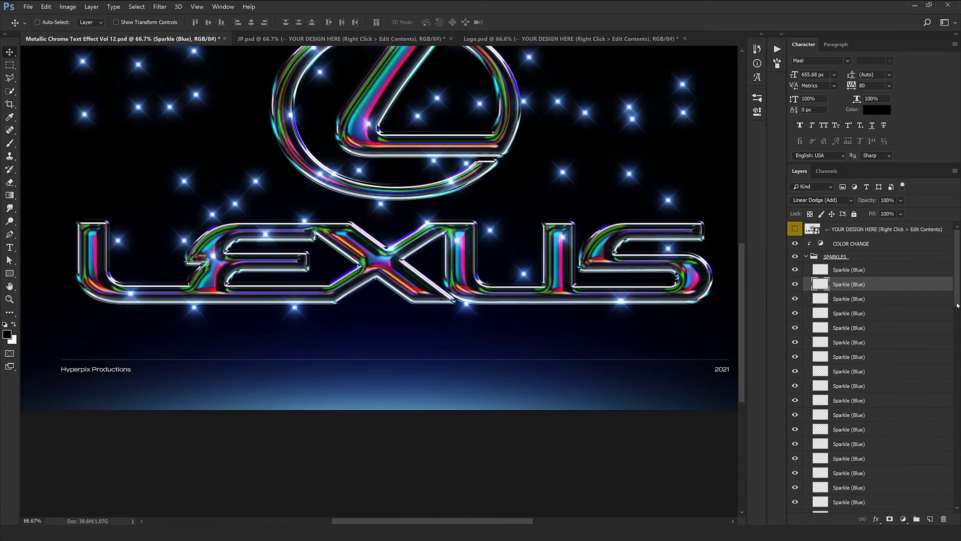
drag(957, 305, 956, 497)
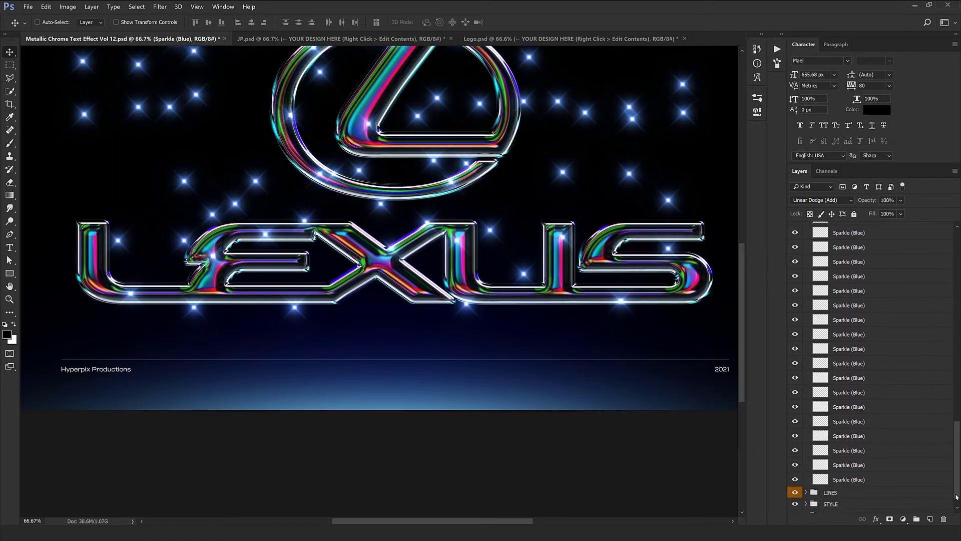
shift+click(861, 479)
click(943, 519)
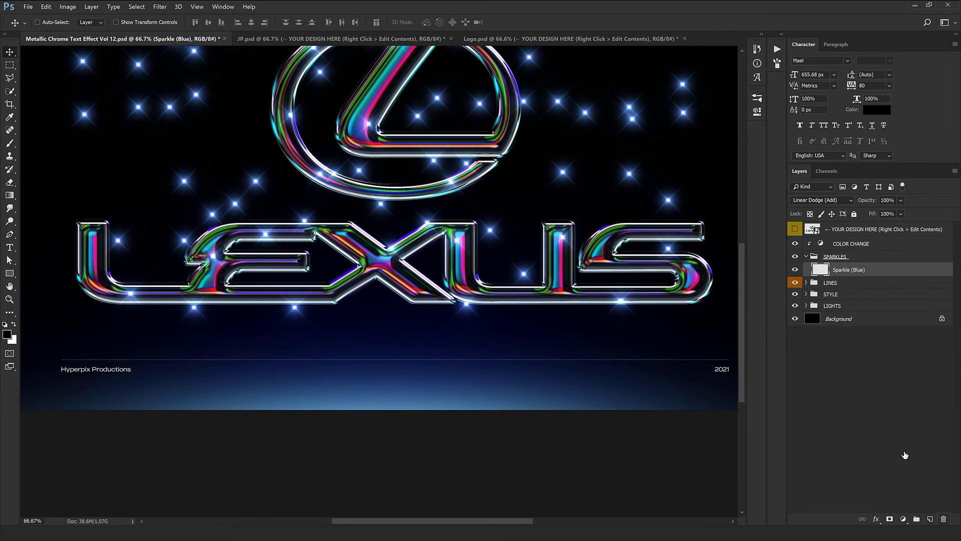
- Move the remaining blue sparkle onto the emblem and place duplicates of it along the edges and corners of the emblem and LEXUS lettering
drag(405, 262, 379, 375)
drag(152, 363, 332, 255)
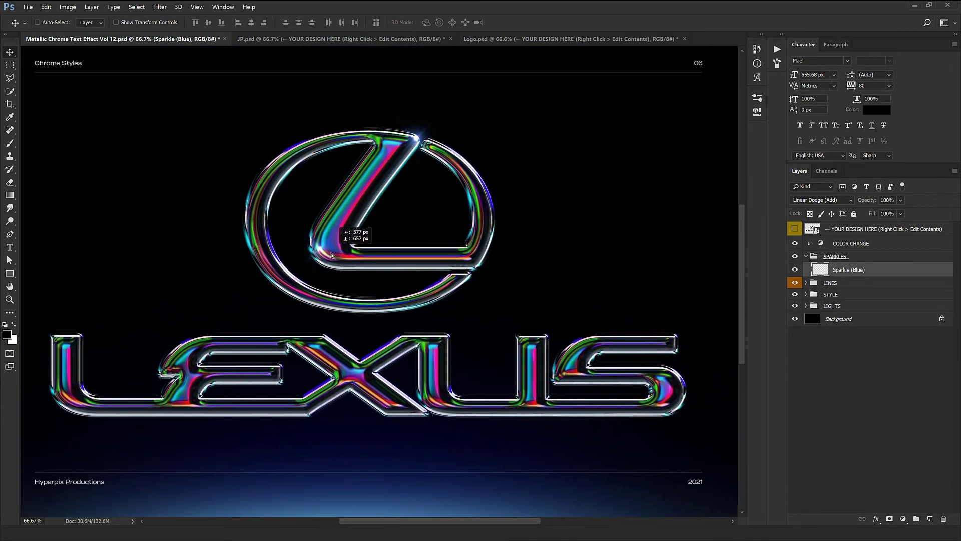
alt+drag(342, 298, 254, 365)
alt+drag(278, 408, 536, 432)
alt+drag(536, 453, 658, 423)
alt+drag(674, 418, 696, 441)
alt+drag(700, 405, 322, 378)
alt+drag(302, 422, 142, 422)
key(ctrl+minus)
drag(148, 472, 474, 419)
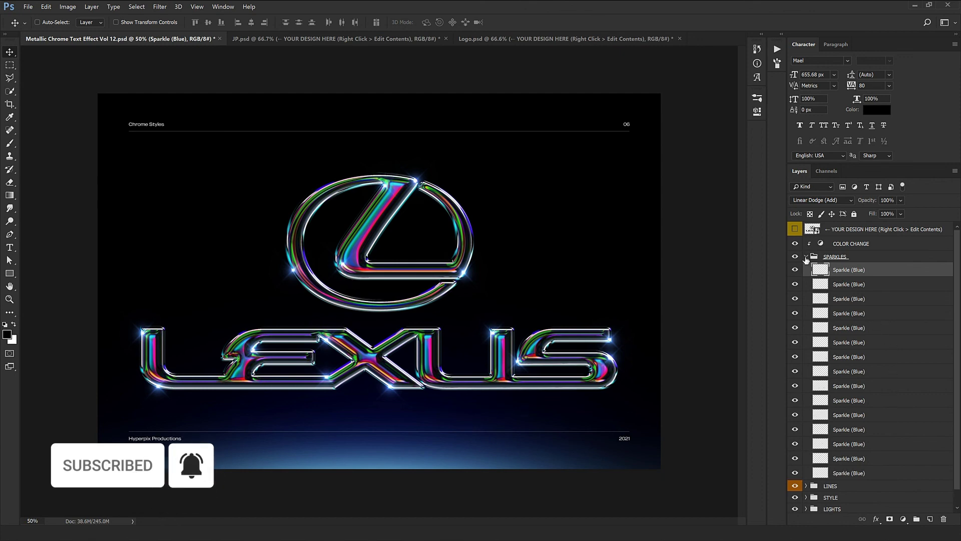
- Collapse the SPARKLES group and examine the sparkles on the logo at 100% zoom
click(806, 258)
key(ctrl+1)
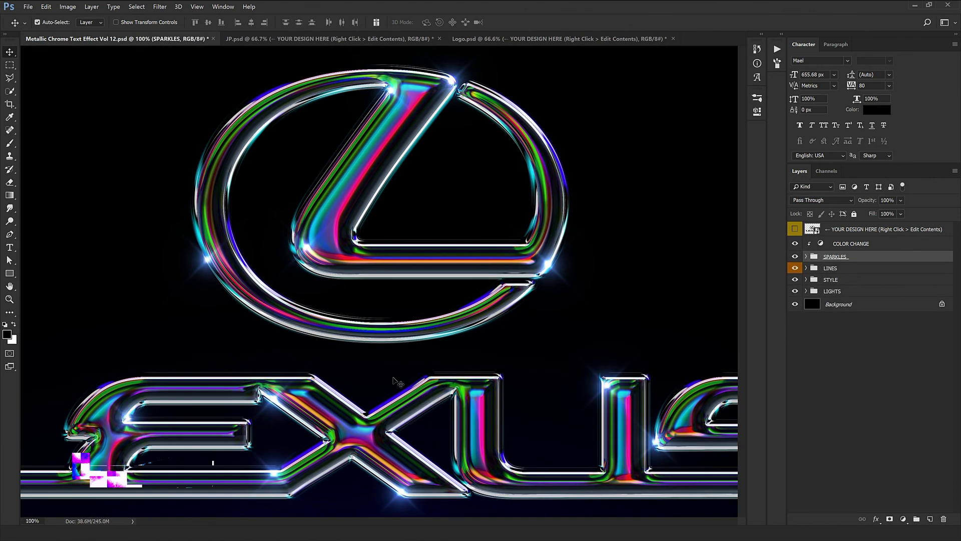
drag(398, 382, 426, 334)
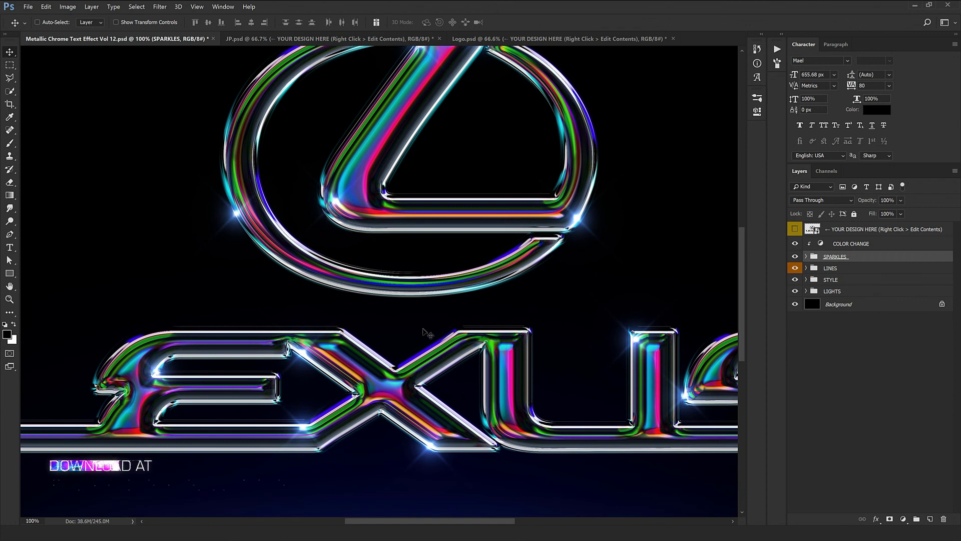